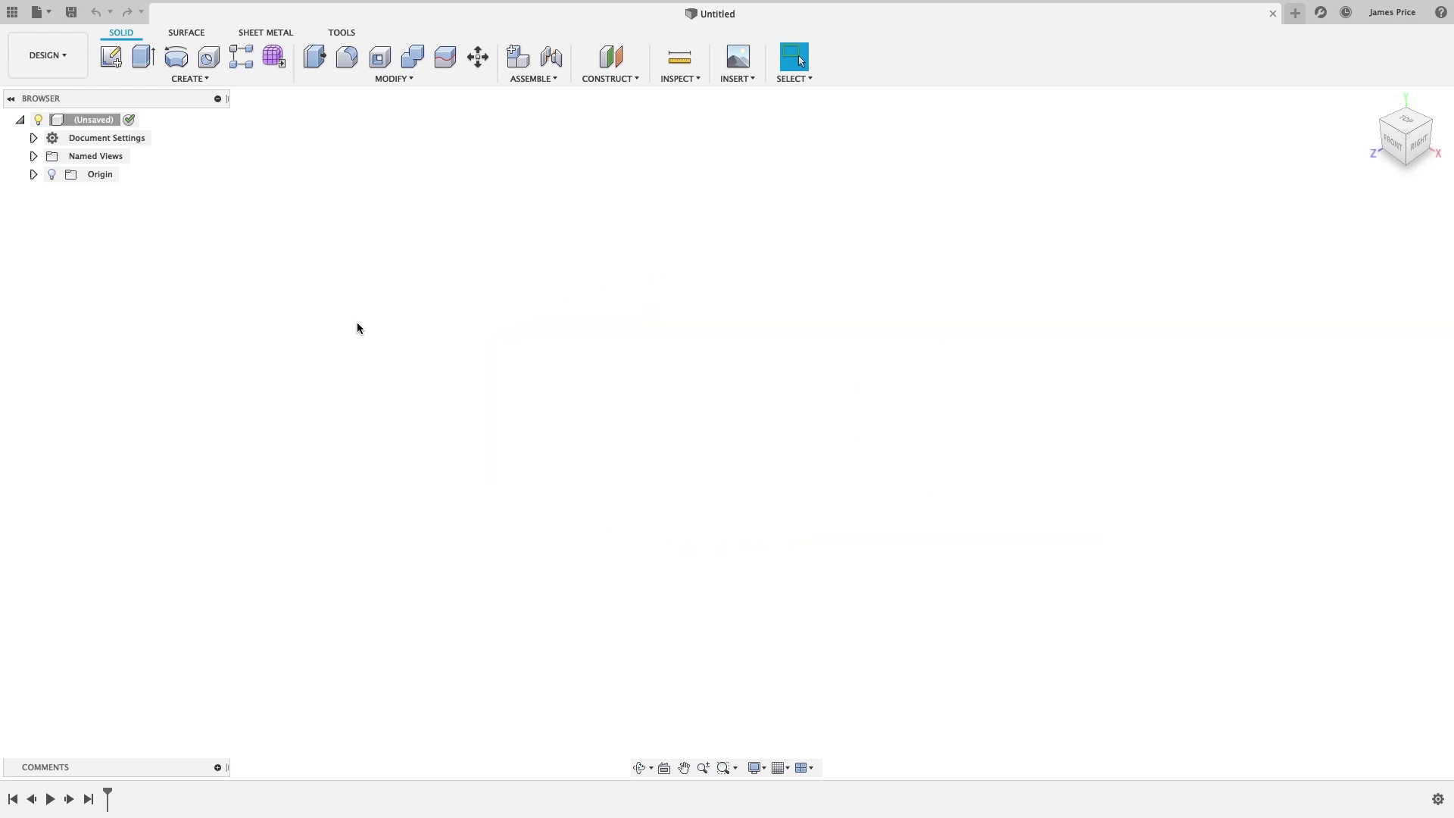
Create a new project named Headphones and pin it to the top of the list.
{"action": "left_click", "coordinate": [12, 12]}
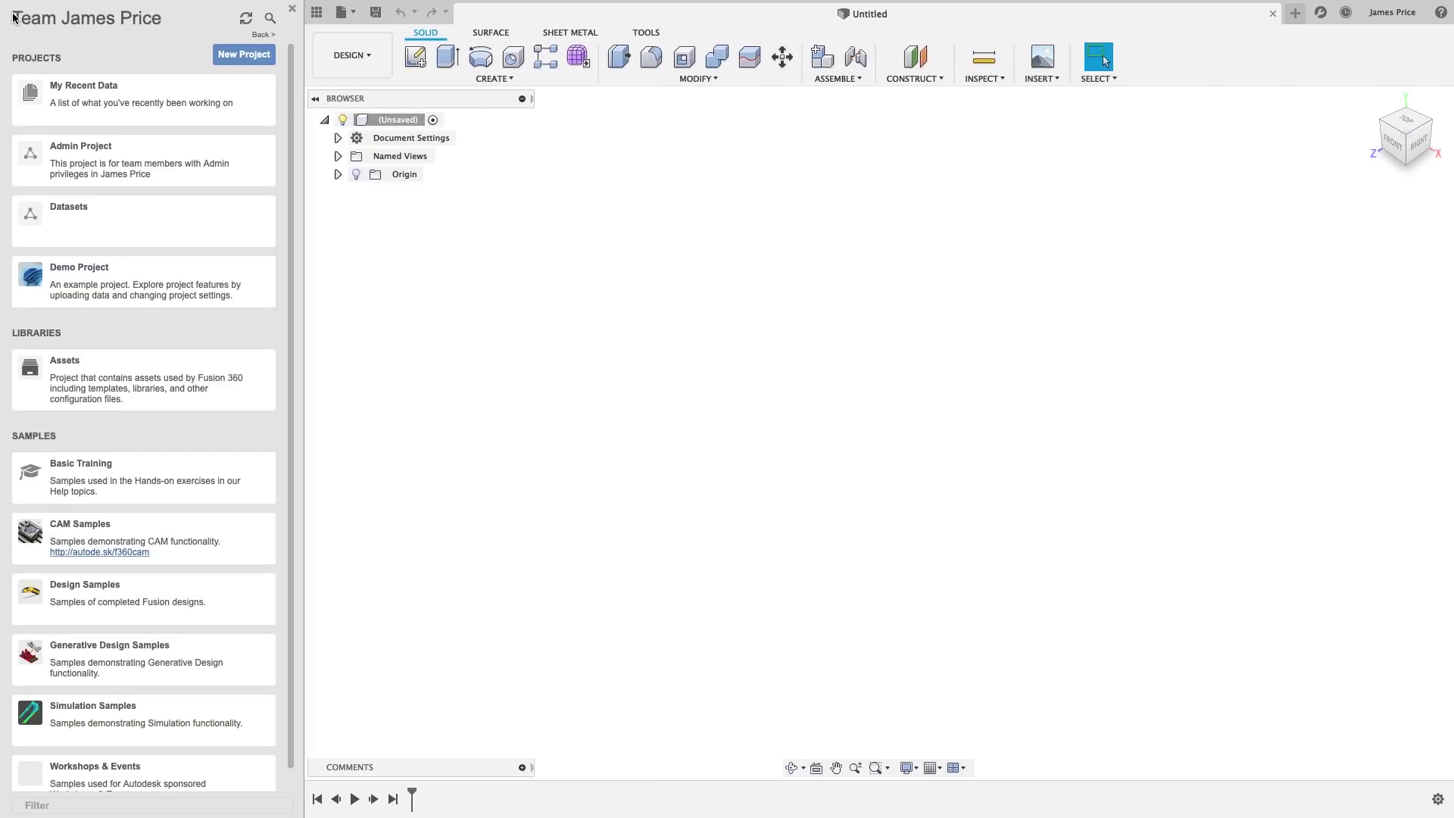
{"action": "left_click", "coordinate": [244, 55]}
{"action": "type", "text": "Headphones"}
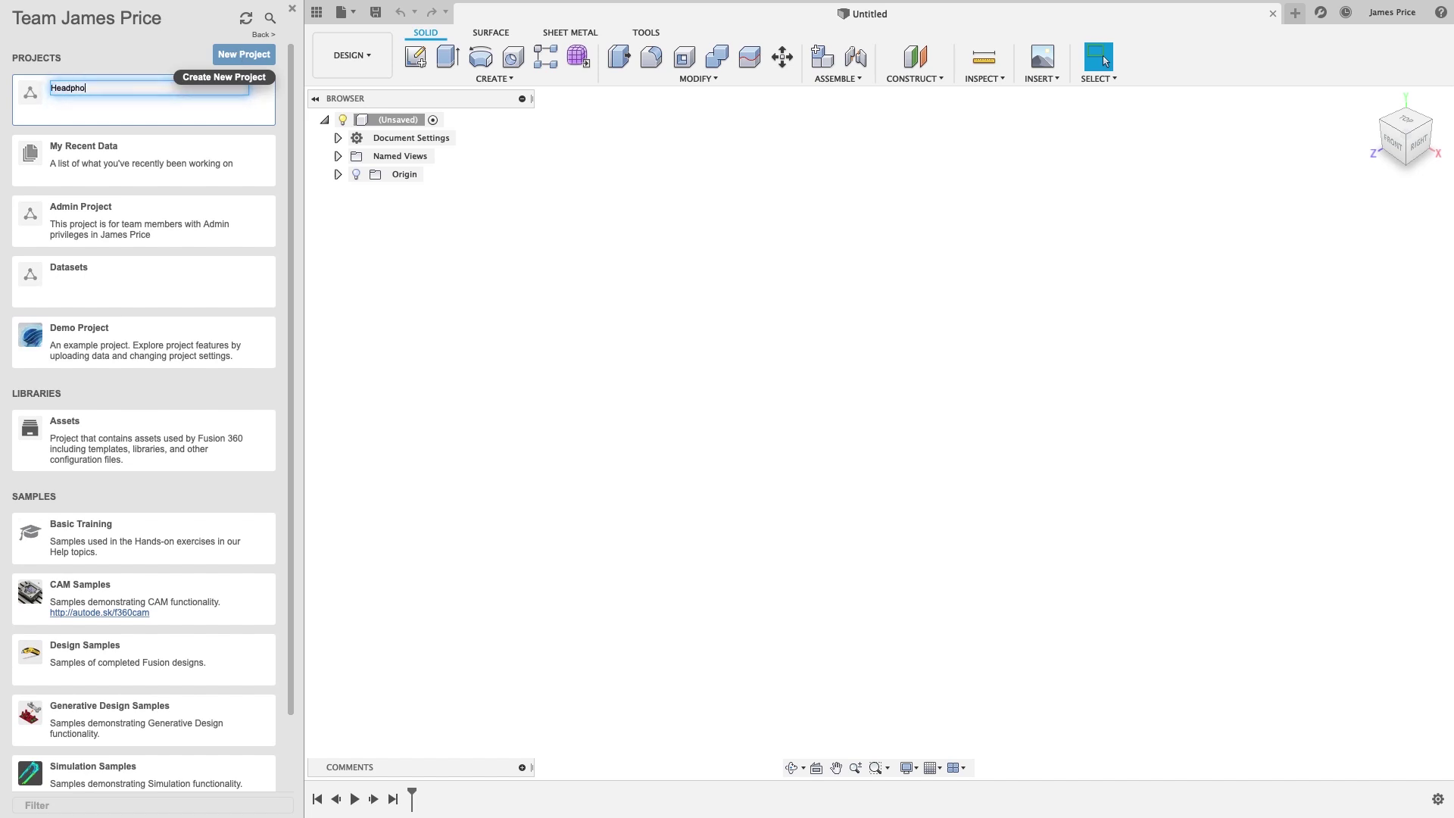
{"action": "key", "text": "Return"}
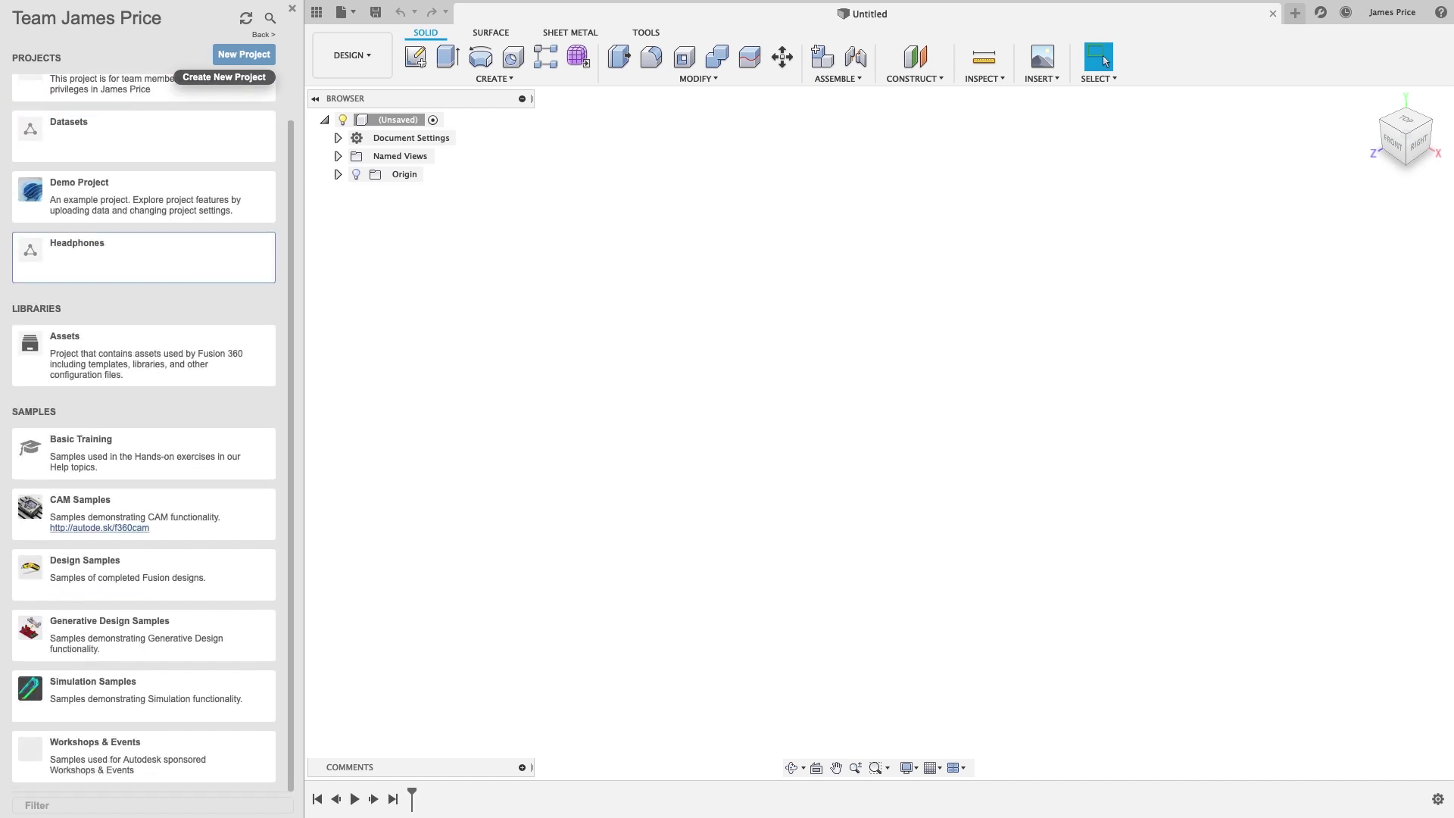
{"action": "left_click", "coordinate": [263, 248]}
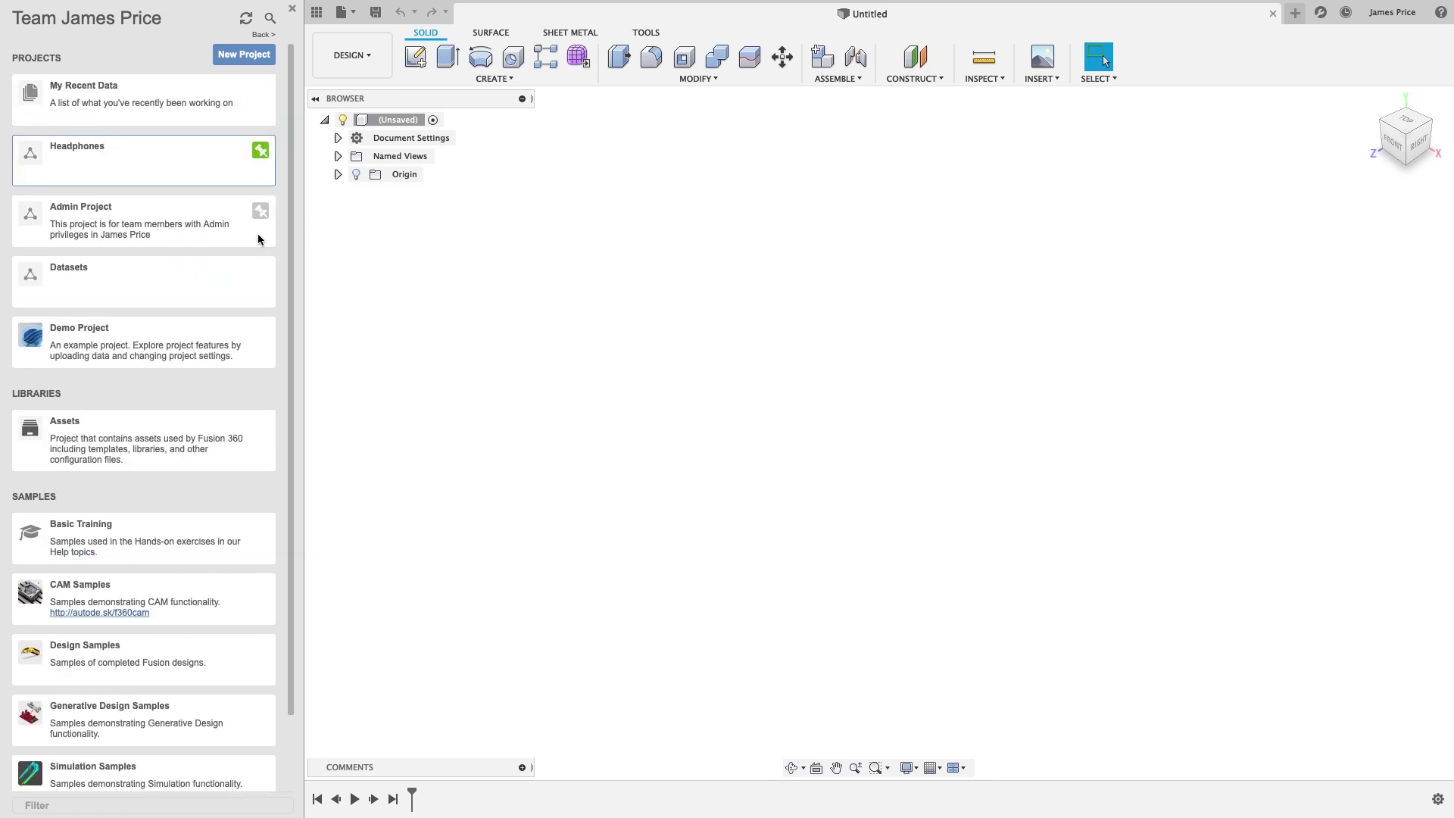
Open Headphones and send an e-mail invitation to the first collaborator from People.
{"action": "left_click", "coordinate": [201, 160]}
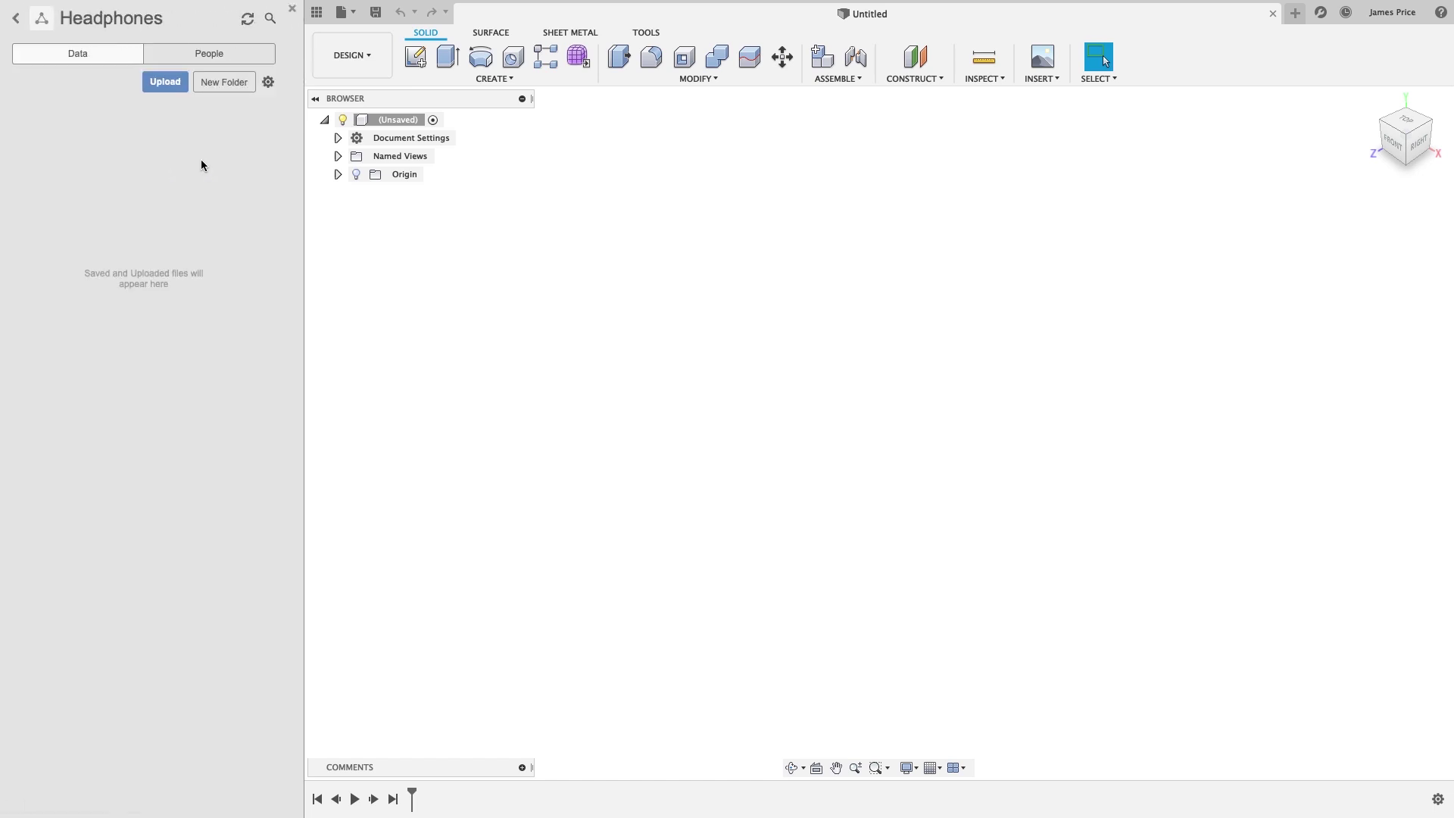
{"action": "left_click", "coordinate": [216, 55]}
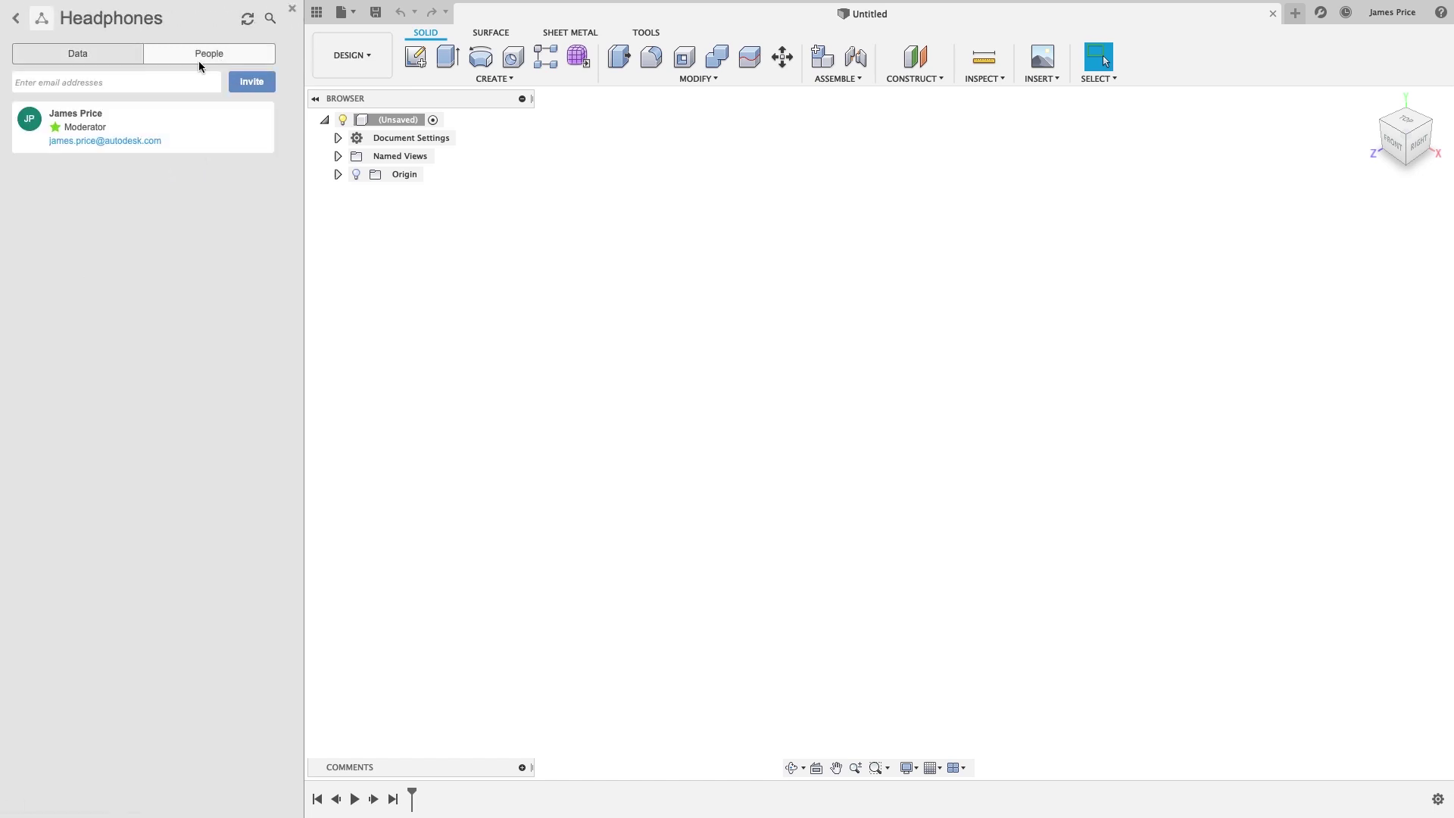
{"action": "key", "text": "Return"}
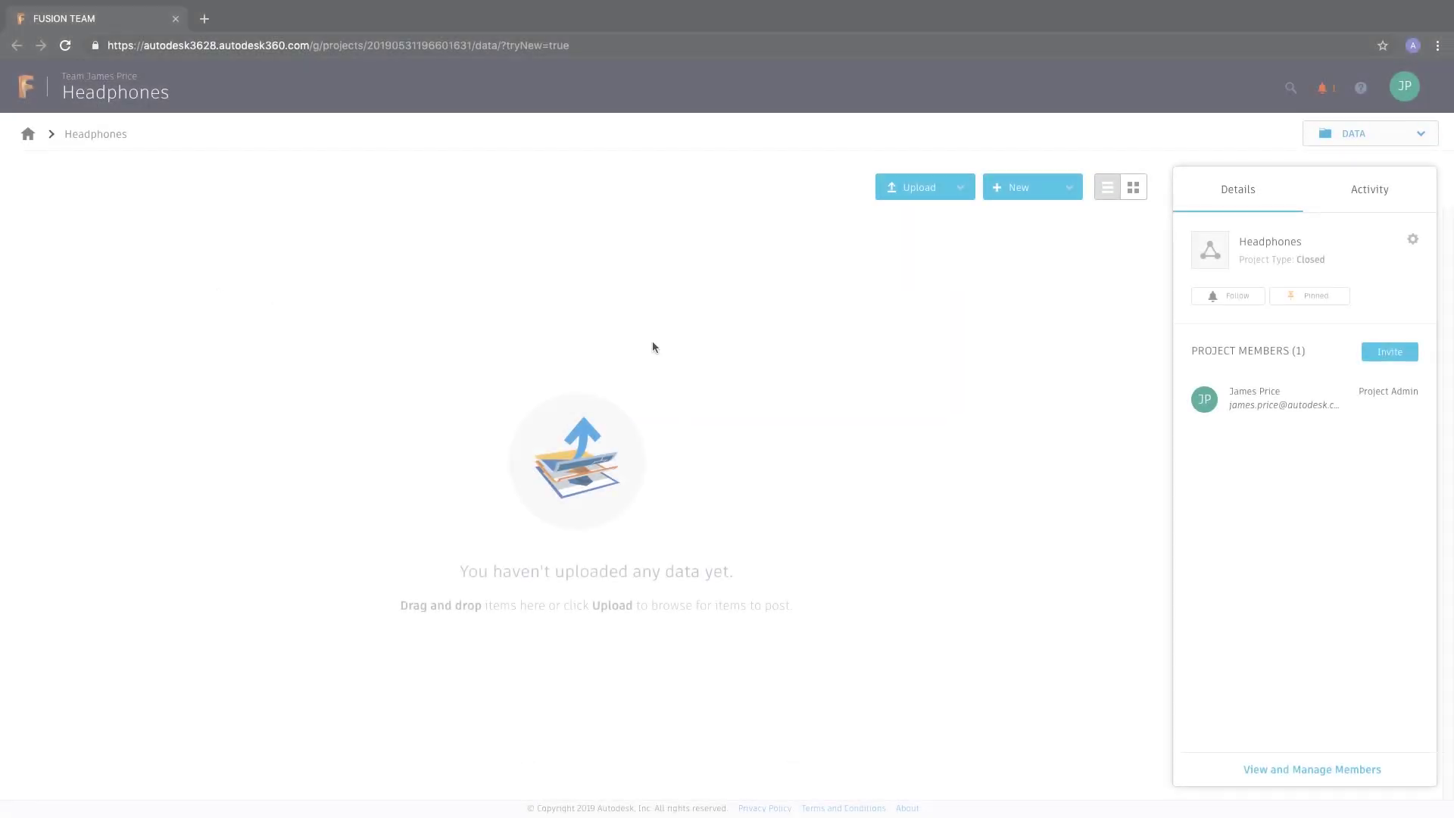
Add two more collaborators' e-mail addresses, keep the Editor role, and send the invitations.
{"action": "left_click", "coordinate": [1381, 353]}
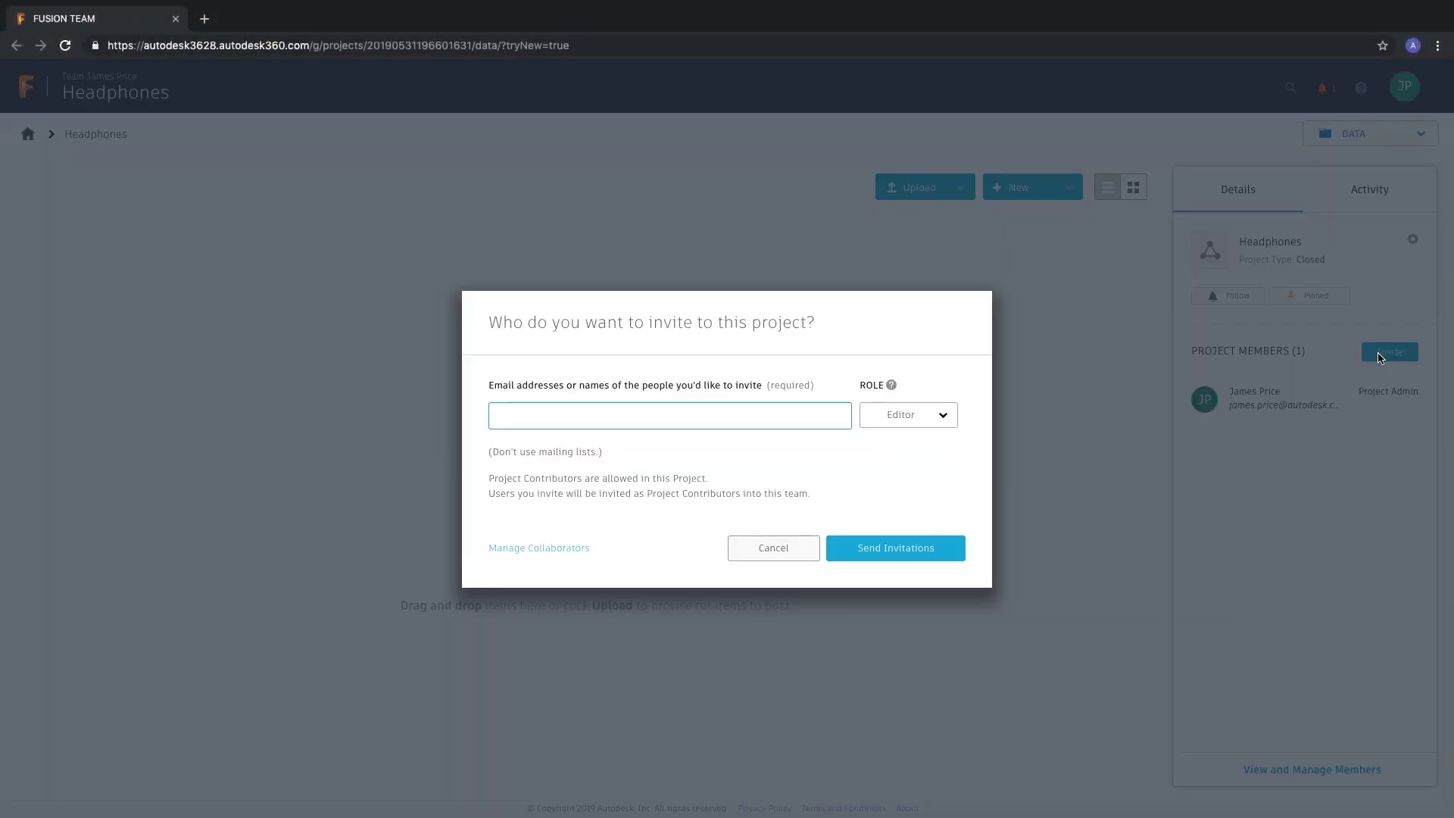
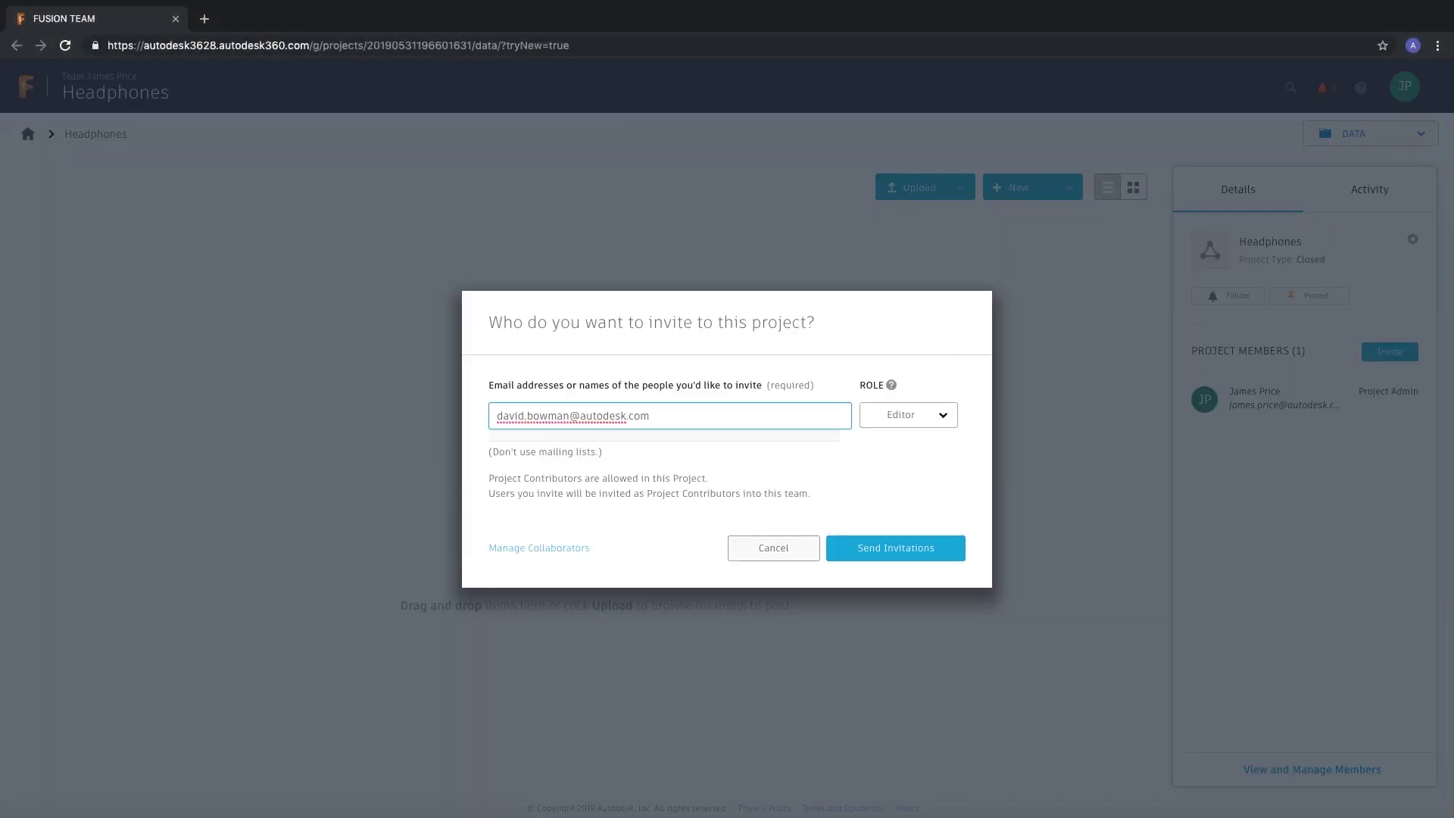
{"action": "key", "text": "Return"}
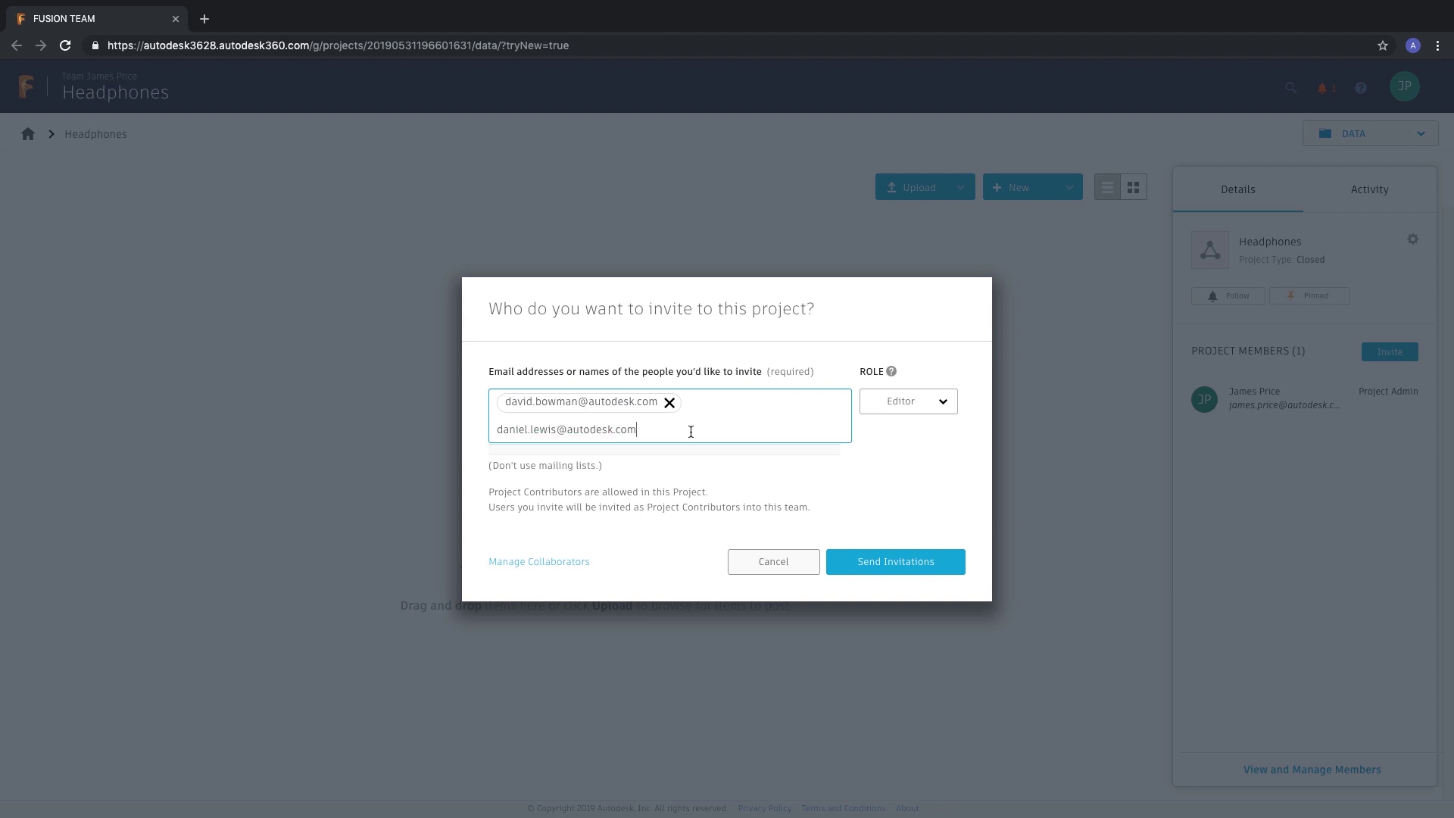
{"action": "key", "text": "Return"}
{"action": "left_click", "coordinate": [944, 389]}
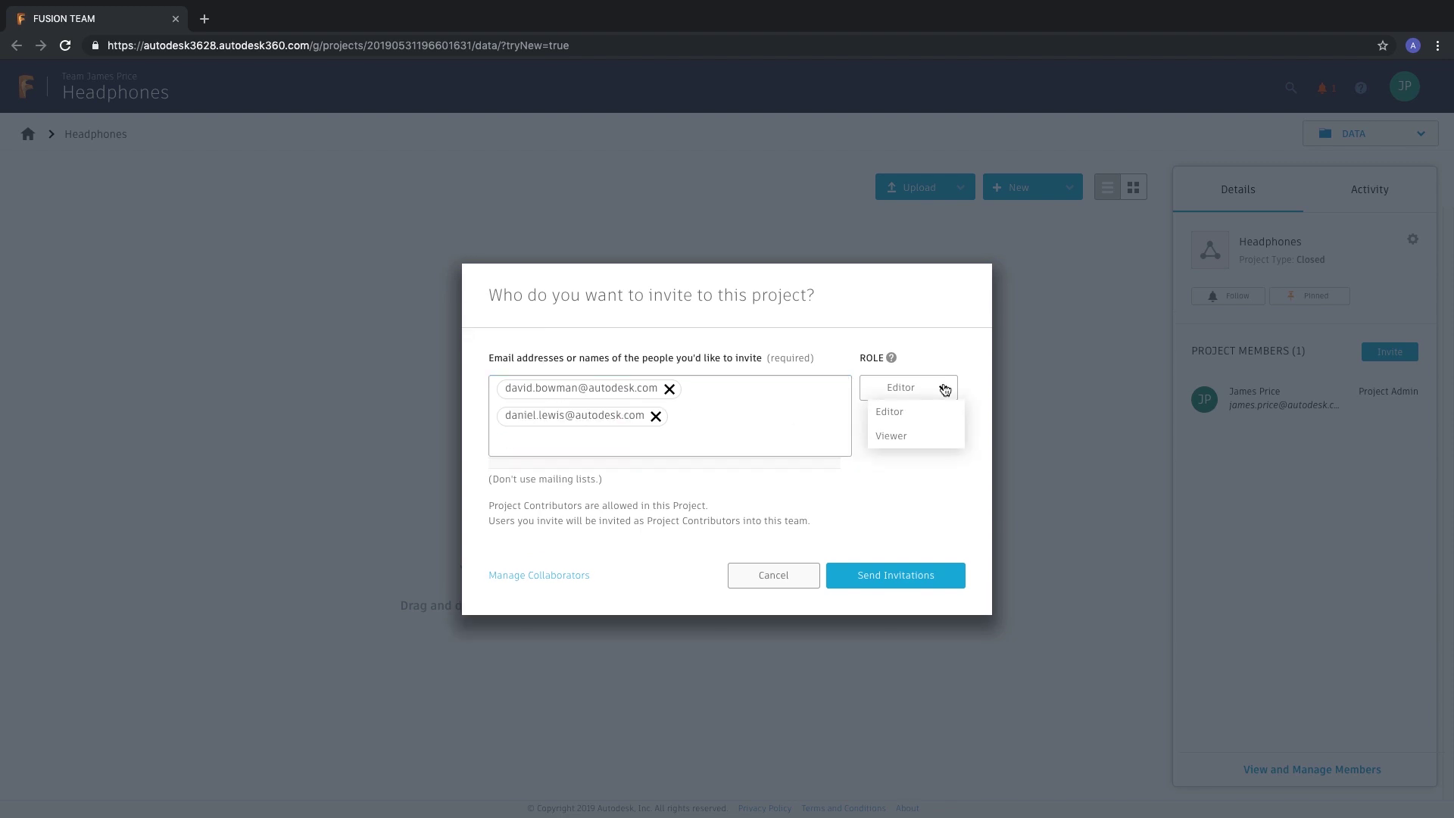
{"action": "left_click", "coordinate": [944, 411]}
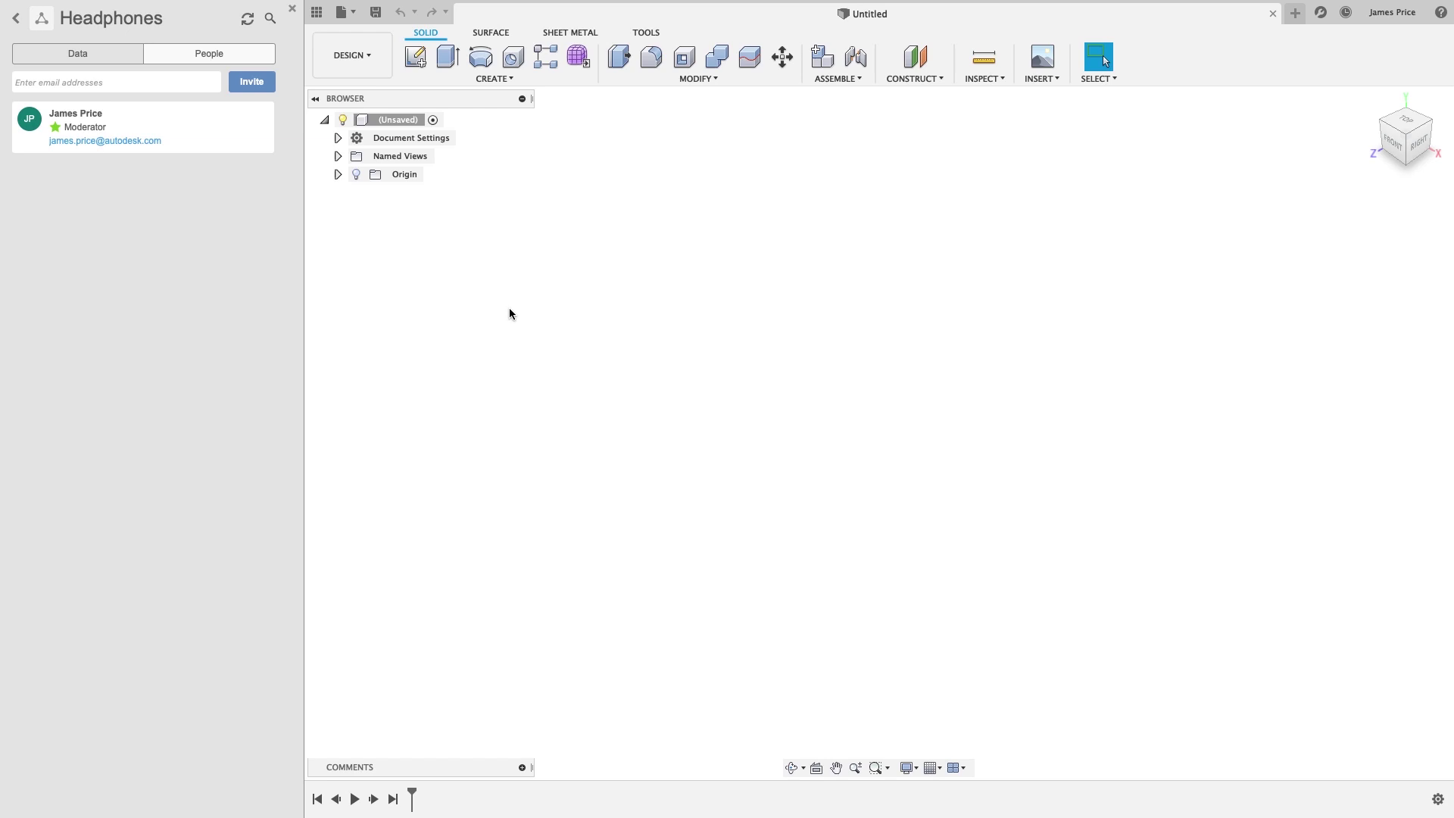
Reload the Headphones project's People list with the refresh icon.
{"action": "left_click", "coordinate": [250, 19]}
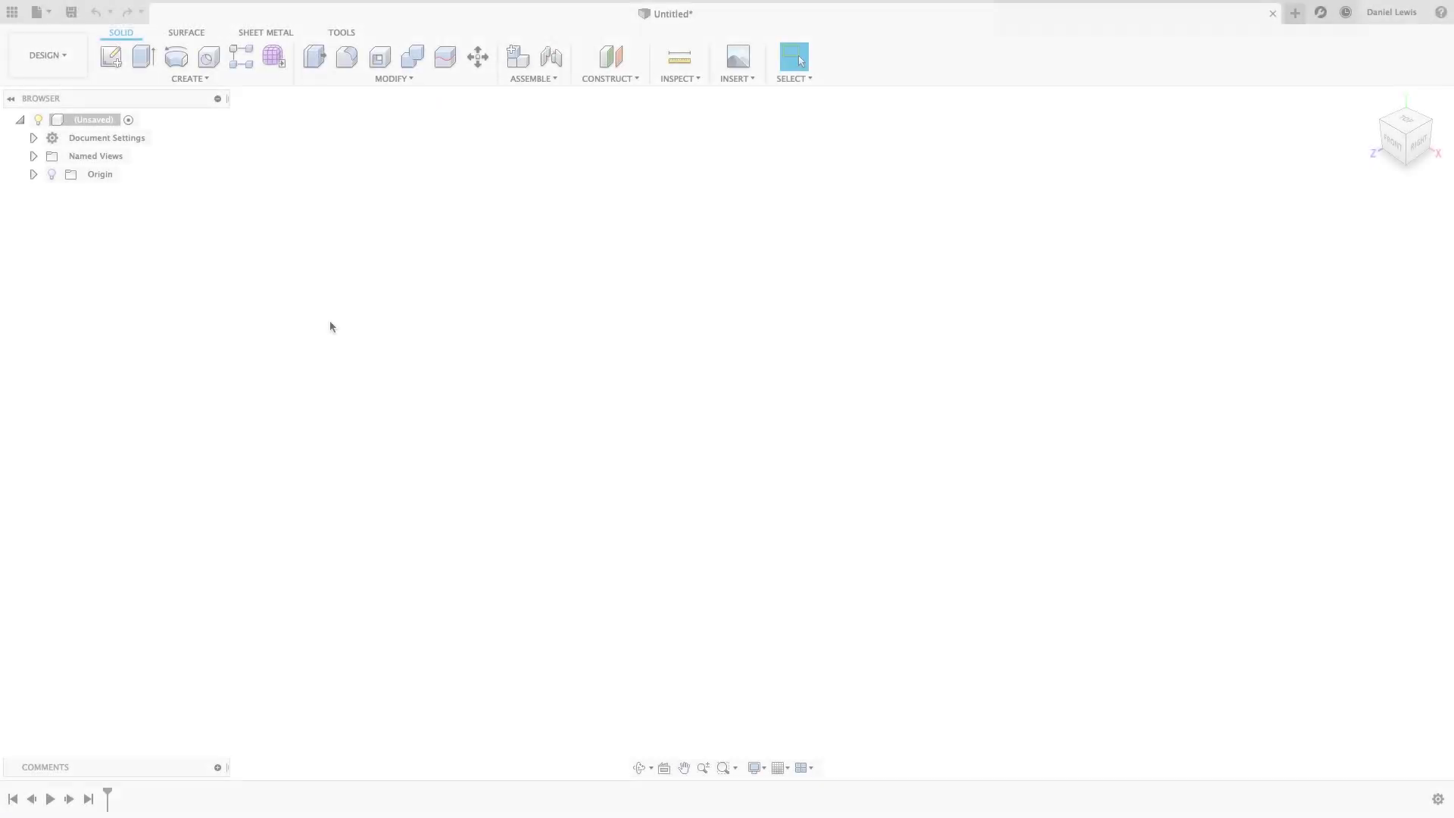
In the Headphones project, create a new empty component named Concept.
{"action": "left_click", "coordinate": [14, 12]}
{"action": "left_click", "coordinate": [165, 143]}
{"action": "left_click", "coordinate": [493, 78]}
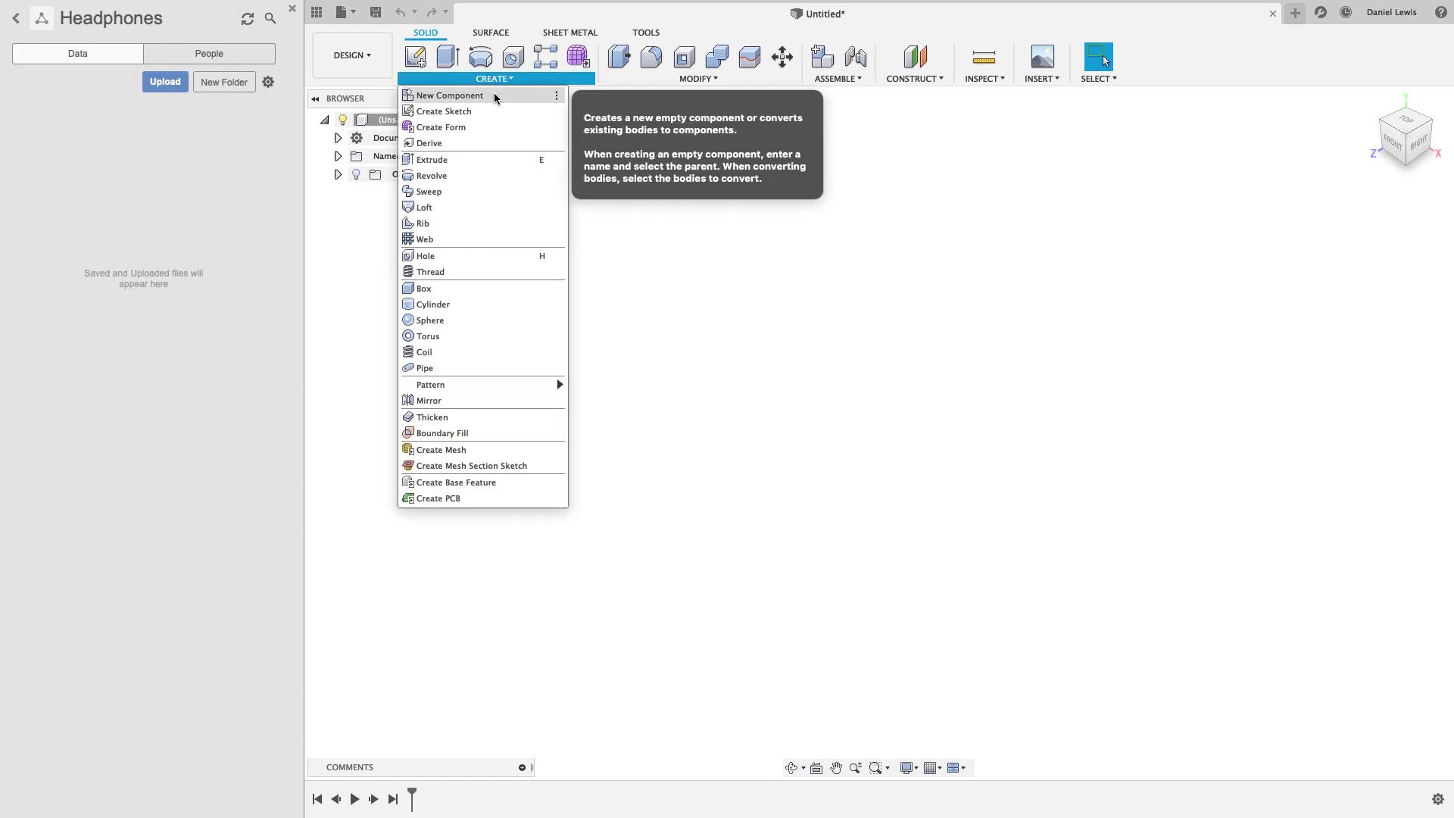
{"action": "left_click", "coordinate": [494, 94]}
{"action": "left_click", "coordinate": [1331, 257]}
{"action": "type", "text": "Concept"}
{"action": "key", "text": "Return"}
Draw an 80 x 90 form plane centred on the origin with internal mirror symmetry.
{"action": "left_click", "coordinate": [1418, 144]}
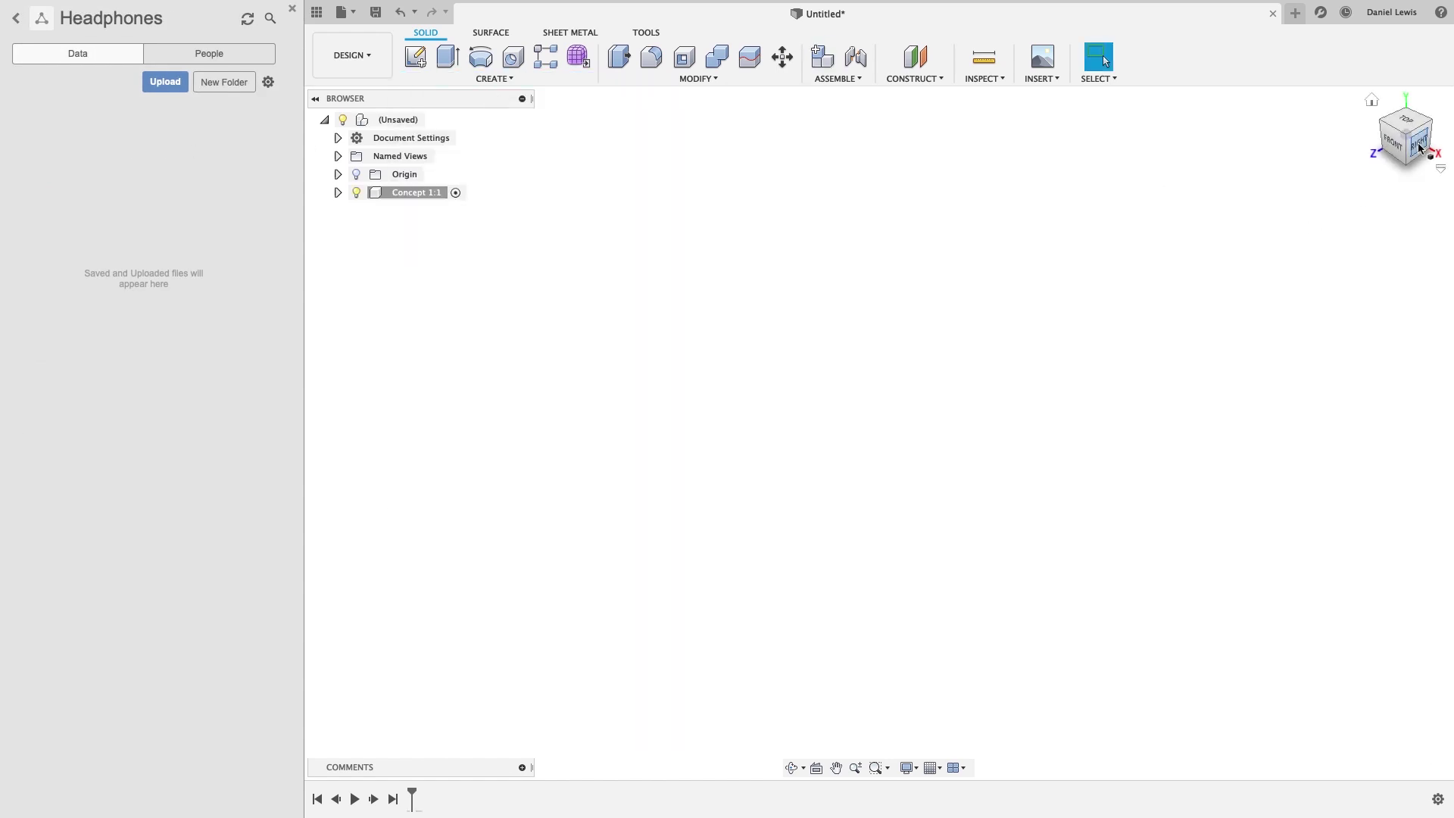
{"action": "left_click", "coordinate": [619, 56]}
{"action": "left_click", "coordinate": [481, 57]}
{"action": "left_click", "coordinate": [878, 433]}
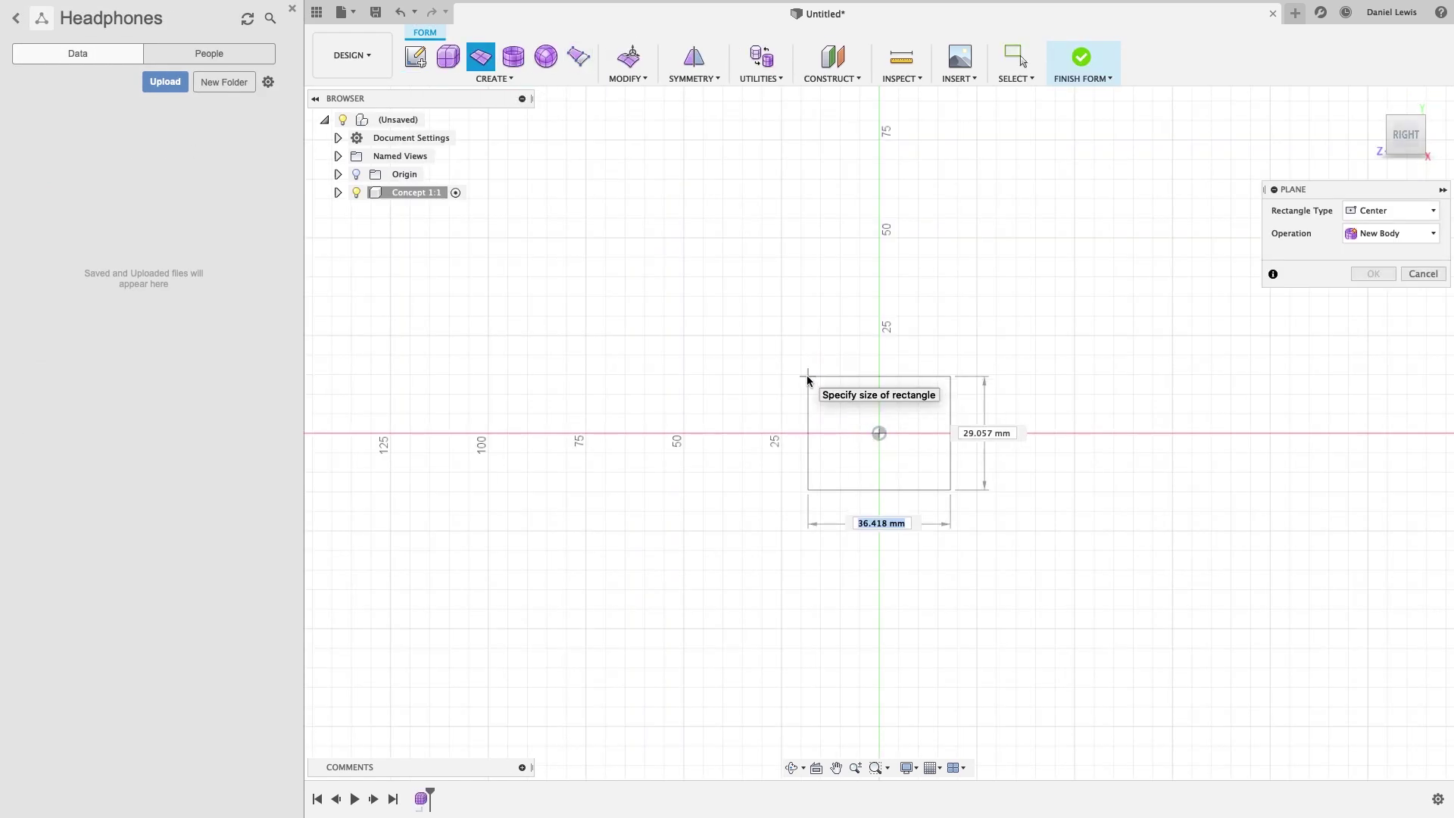
{"action": "type", "text": "80"}
{"action": "key", "text": "Tab"}
{"action": "type", "text": "90"}
{"action": "key", "text": "Return"}
{"action": "left_click", "coordinate": [694, 79]}
{"action": "left_click", "coordinate": [712, 97]}
{"action": "left_click", "coordinate": [801, 345]}
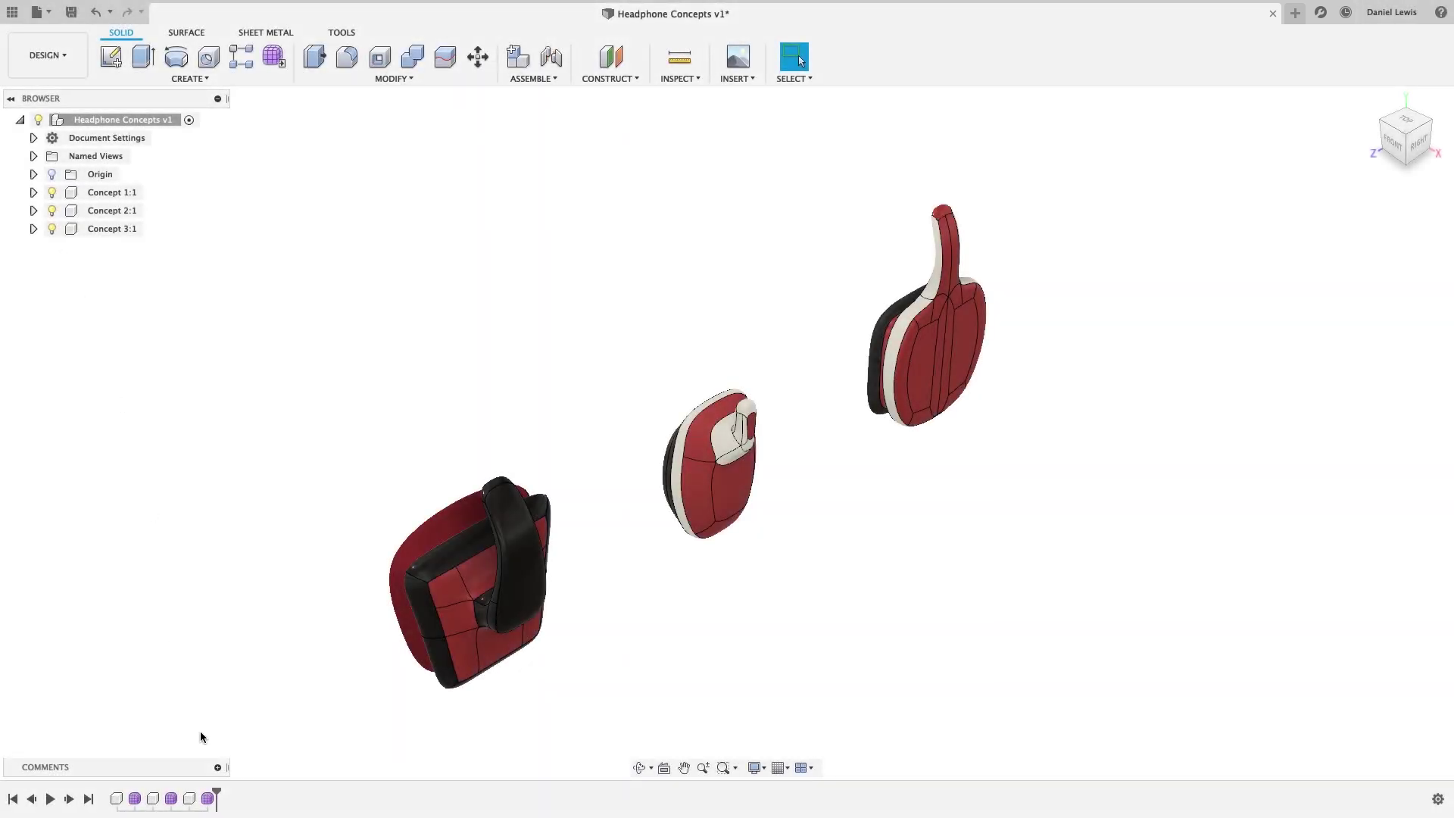
Post the comment 'Initial concepts added, looking for ... to client.' on Headphone Concepts.
{"action": "left_click", "coordinate": [217, 767]}
{"action": "left_click", "coordinate": [156, 613]}
{"action": "type", "text": "Initial co"}
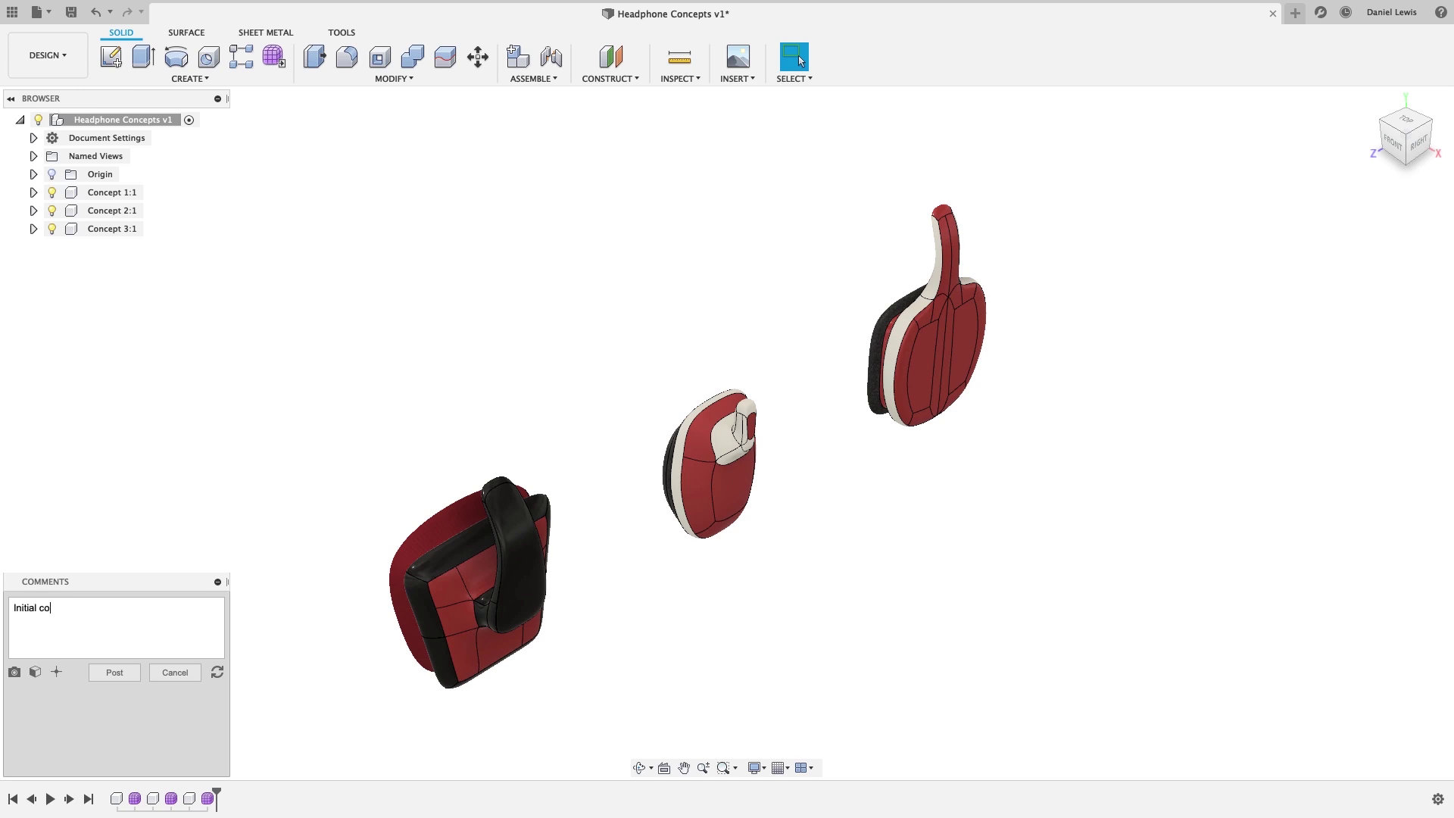
{"action": "type", "text": "ncepts added, looking for"}
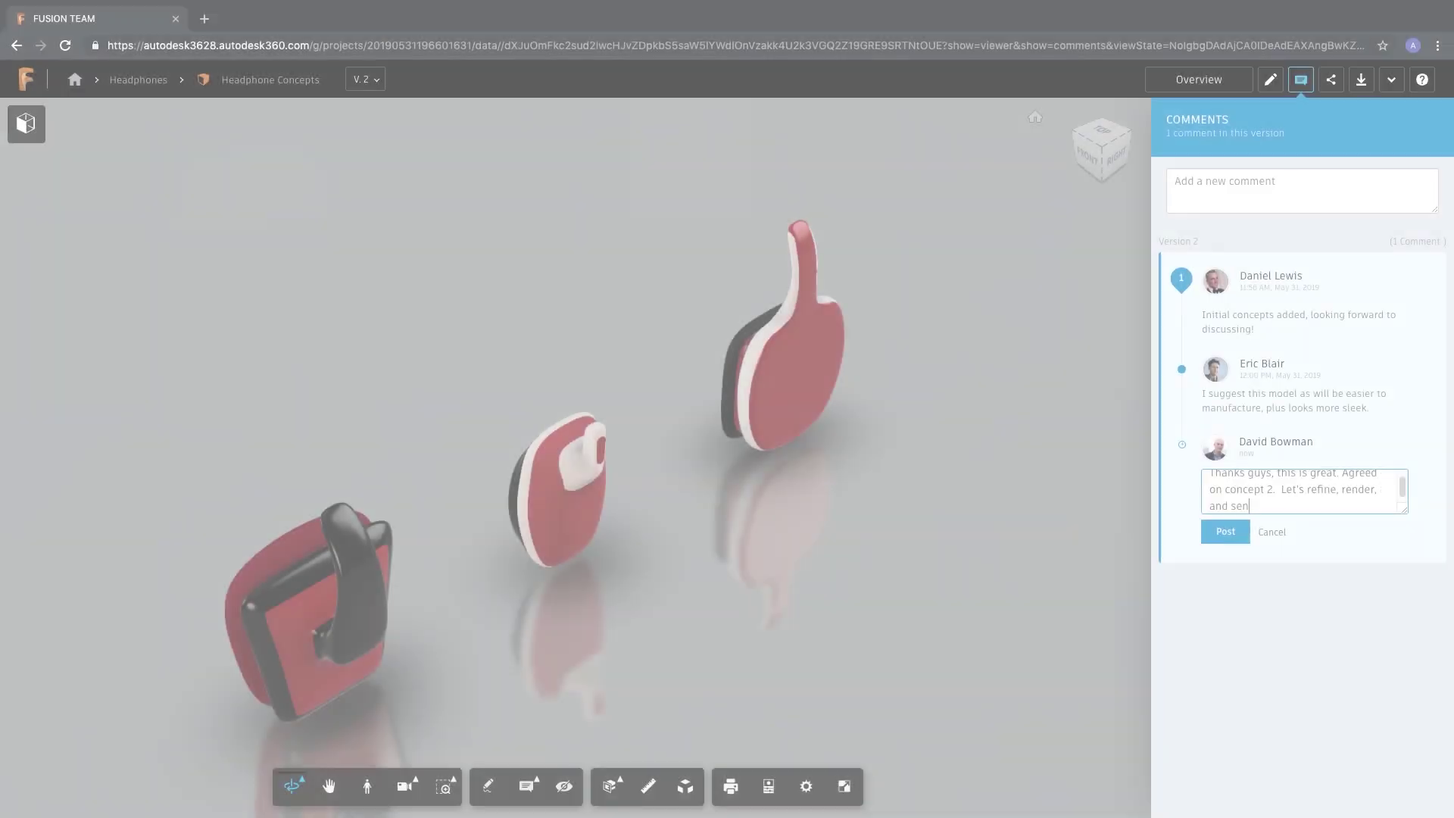
{"action": "type", "text": "to client."}
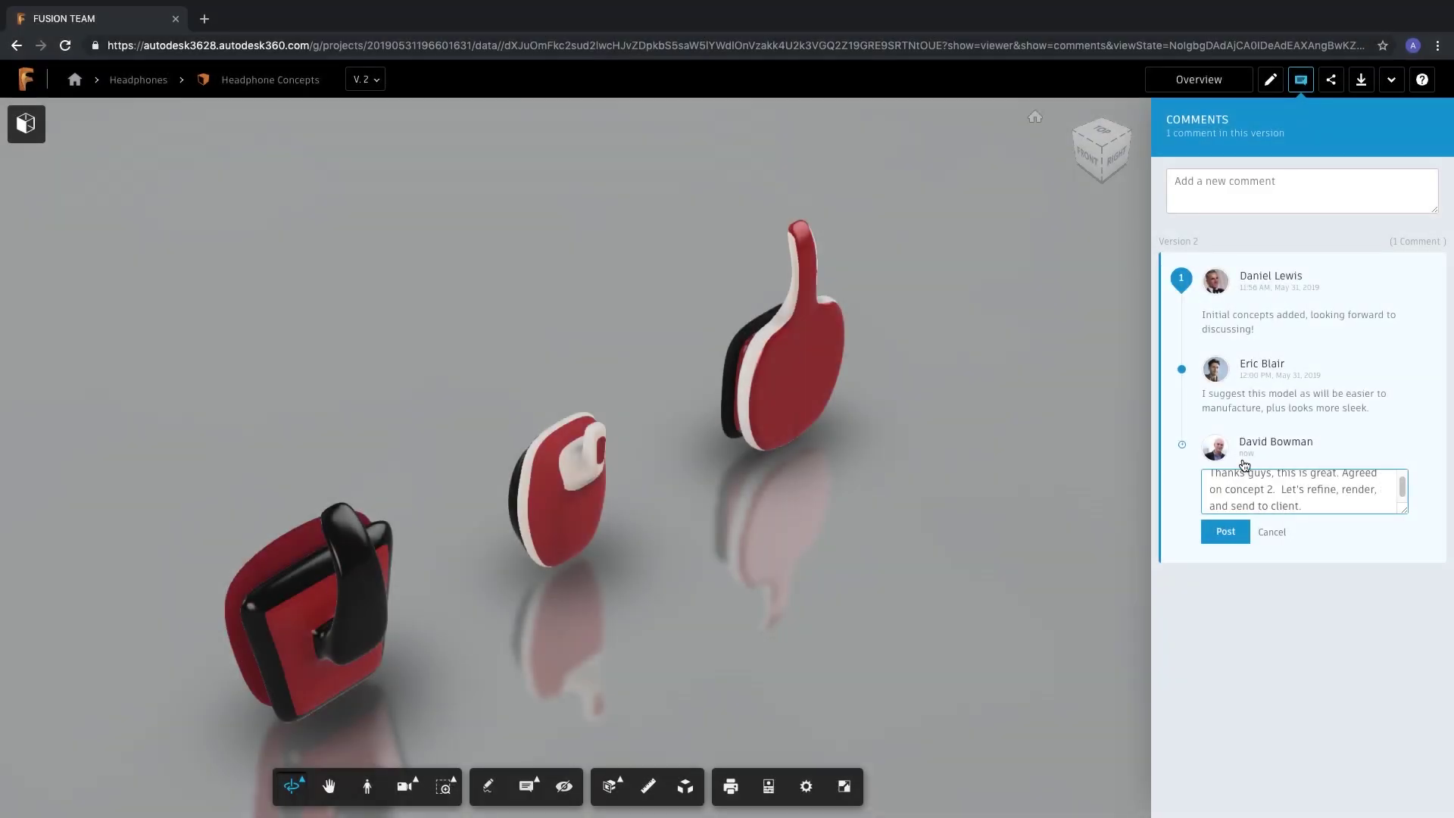
{"action": "left_click", "coordinate": [1215, 534]}
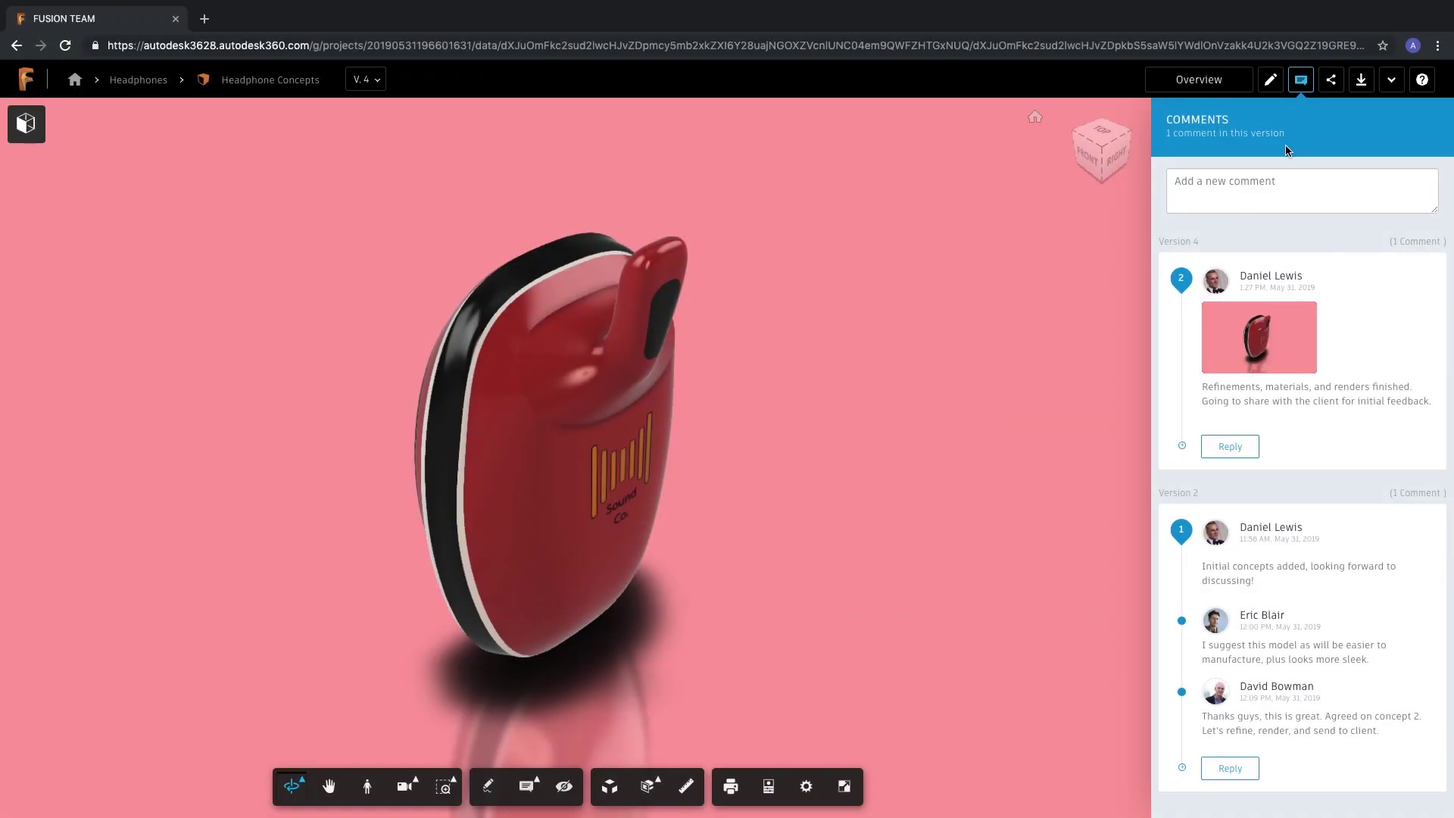
Open the Share dialog for Headphone Concepts on its Email tab.
{"action": "left_click", "coordinate": [1332, 81]}
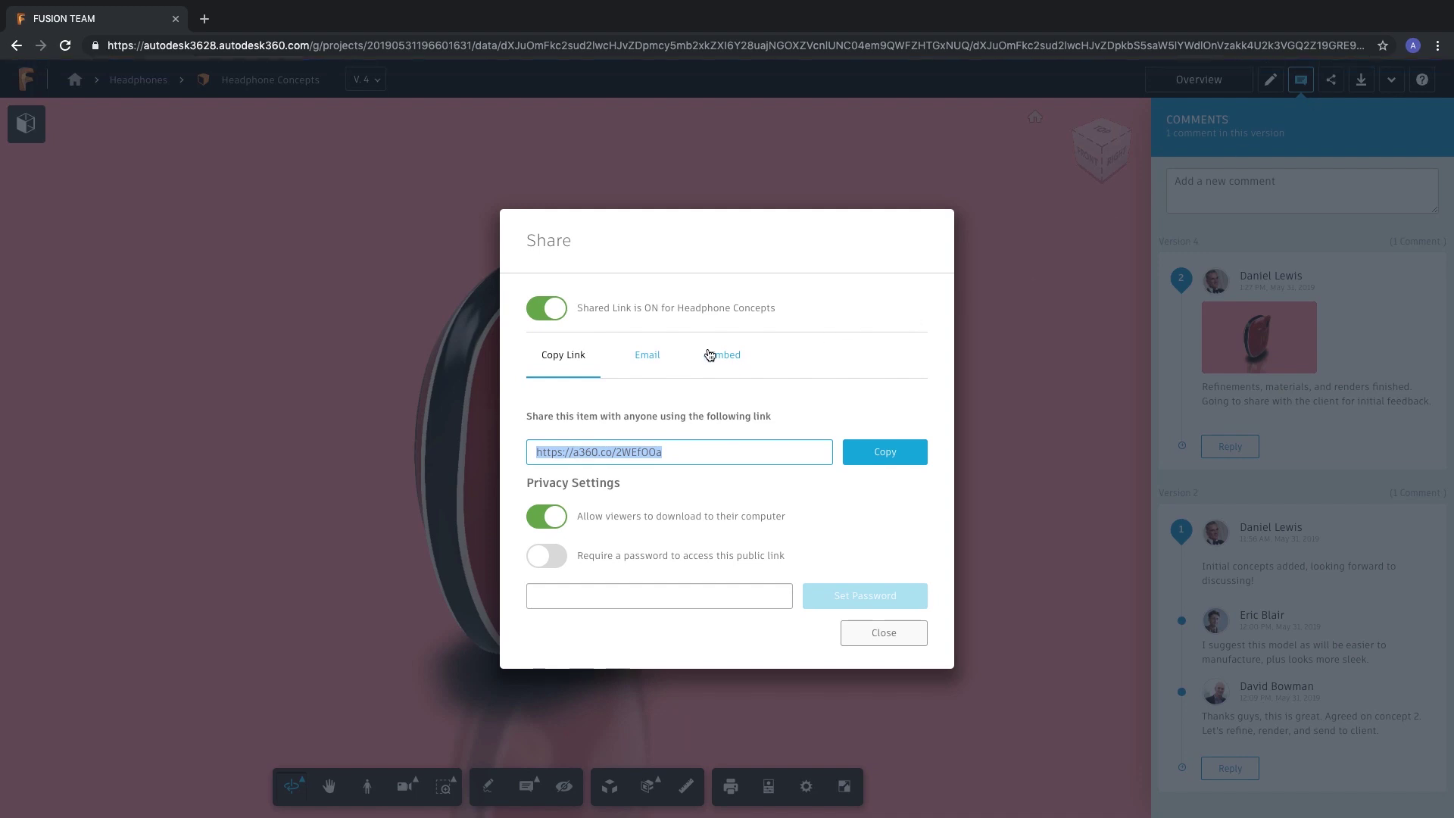
{"action": "left_click", "coordinate": [646, 358]}
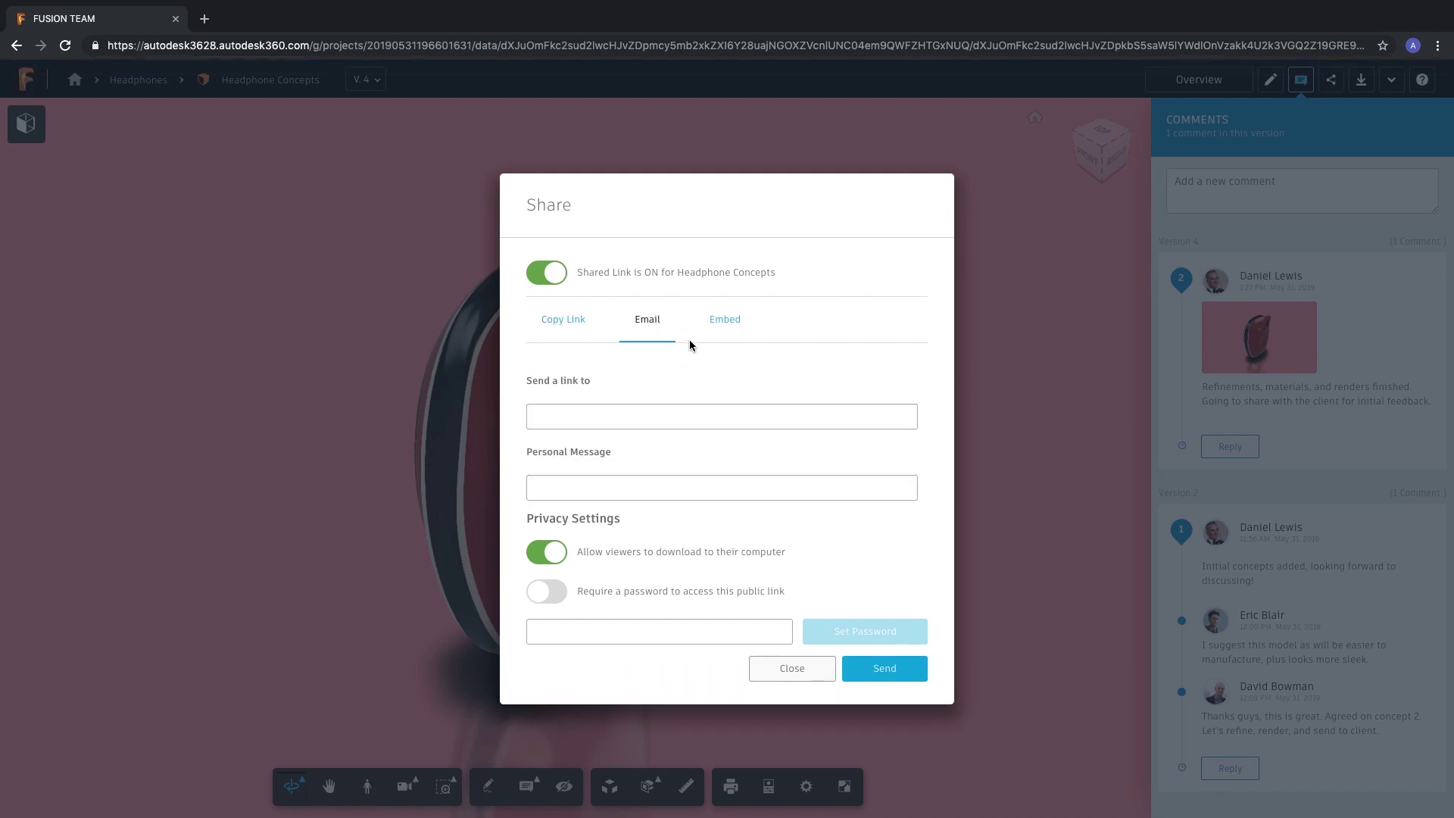
{"action": "left_click", "coordinate": [725, 319]}
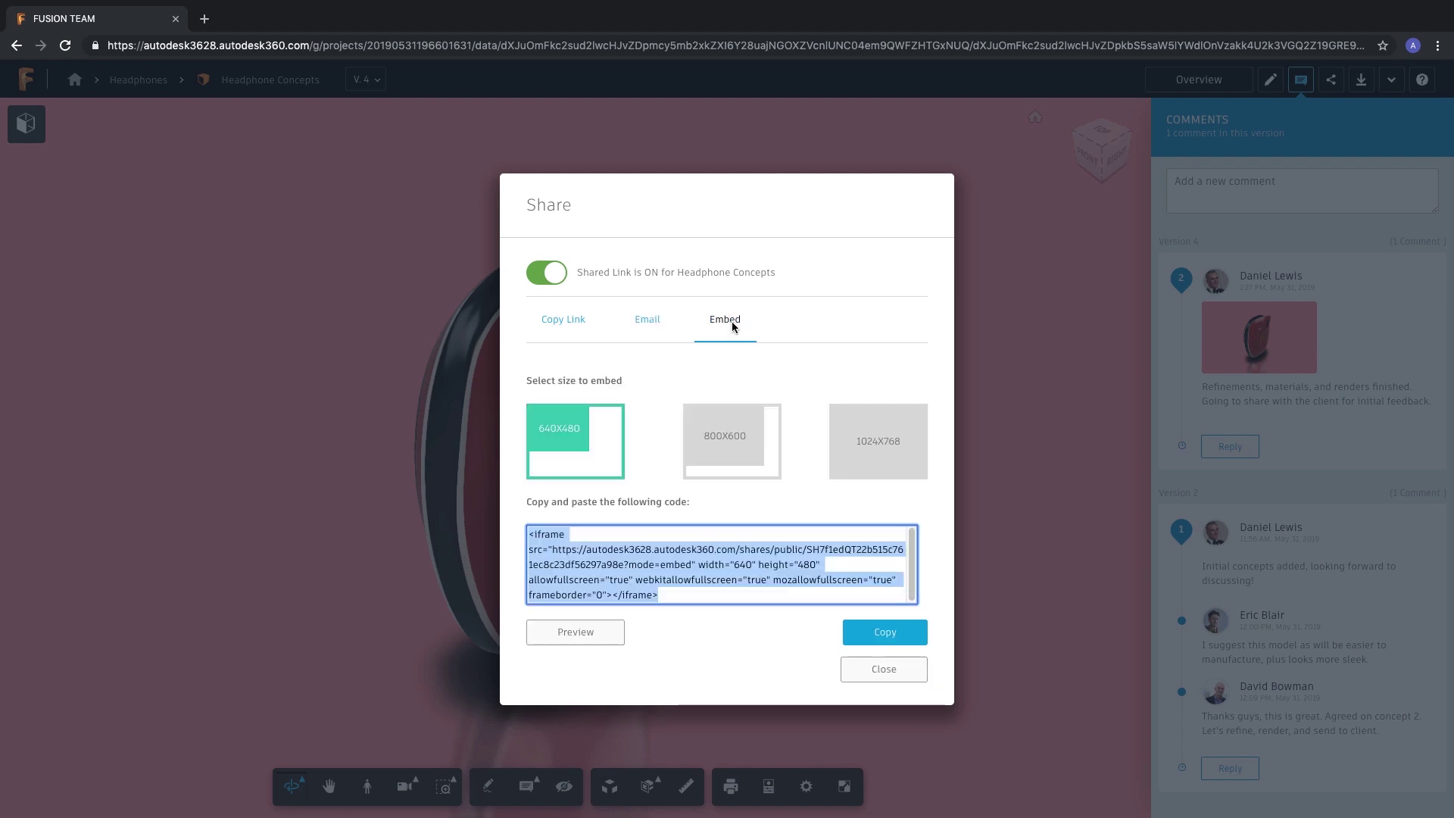
{"action": "left_click", "coordinate": [647, 321]}
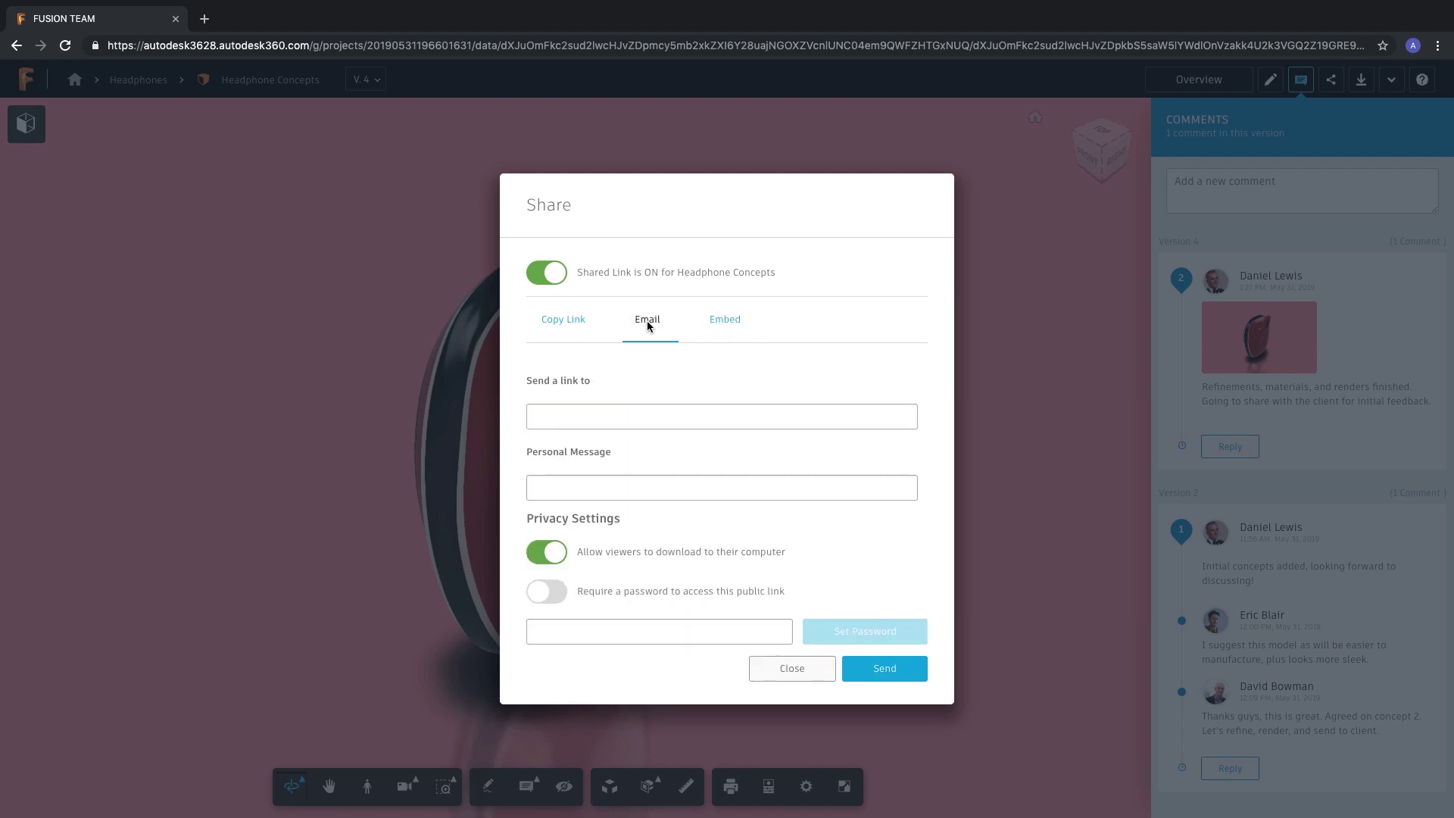
Disable viewer downloads, enter the recipient's e-mail and write a personal message about the initial concept.
{"action": "left_click", "coordinate": [556, 563]}
{"action": "left_click", "coordinate": [591, 418]}
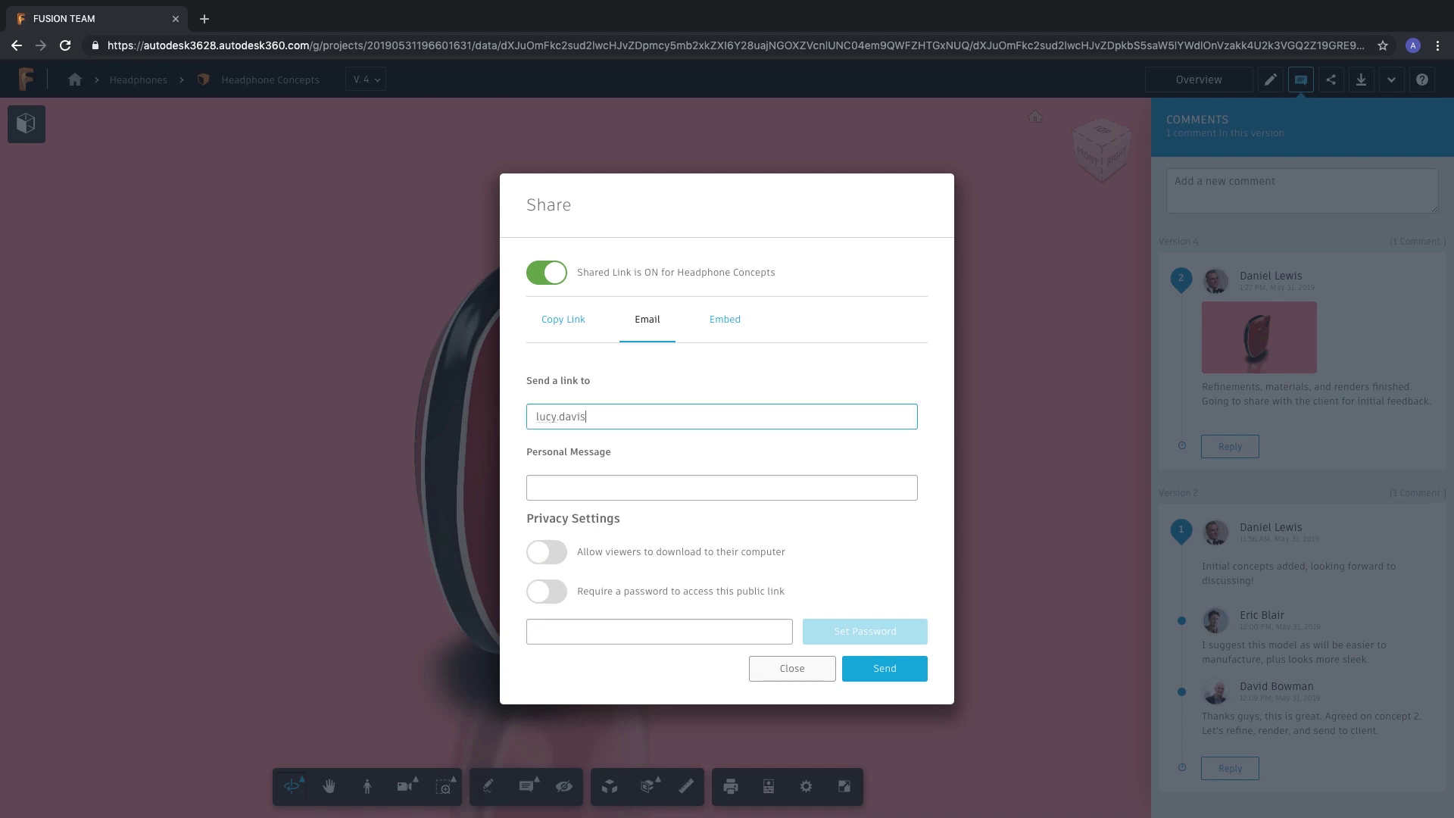
{"action": "left_click", "coordinate": [590, 488]}
{"action": "type", "text": "Hi Lucy, please see initia"}
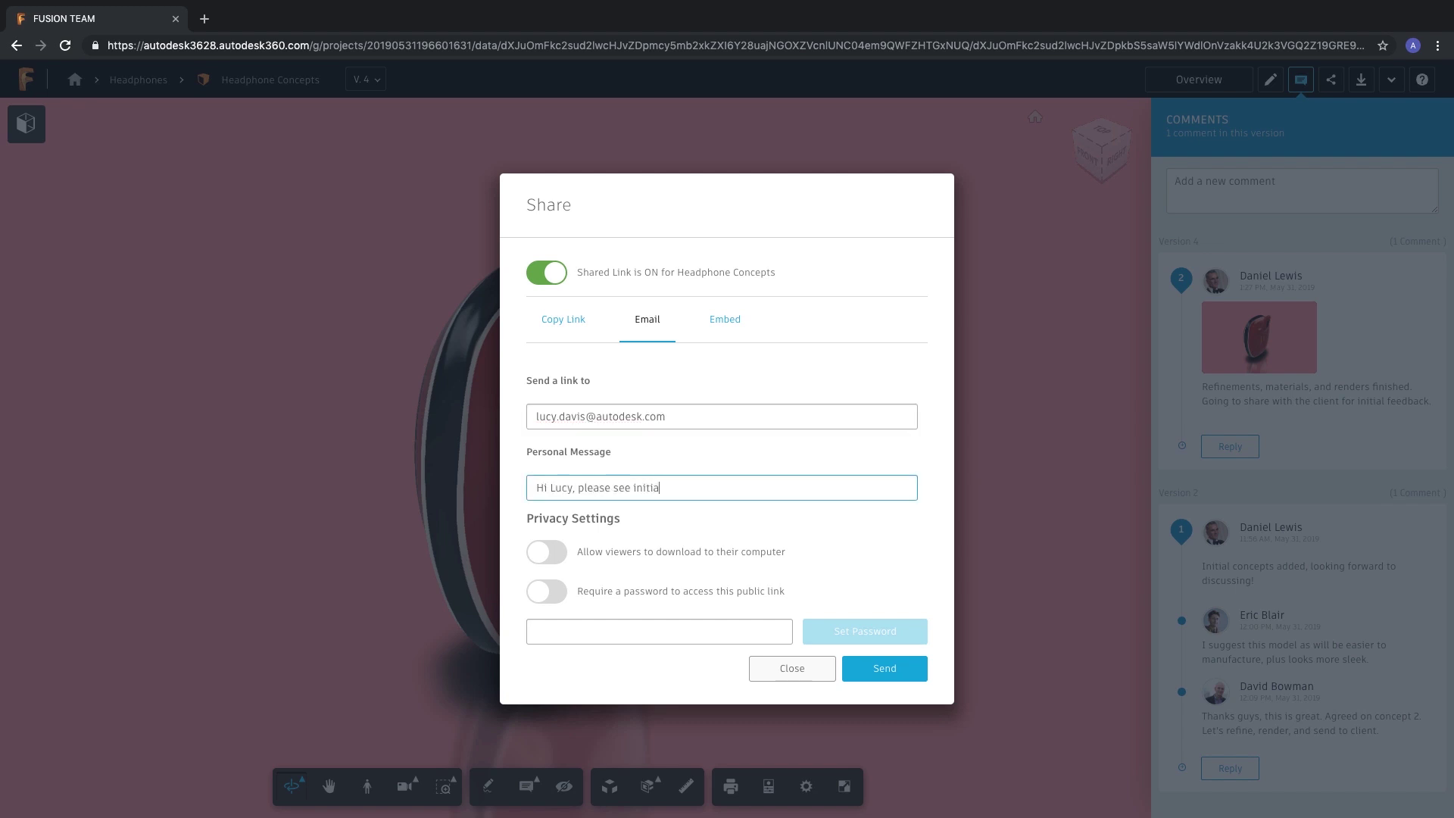
{"action": "type", "text": "l concept.  Looking forward"}
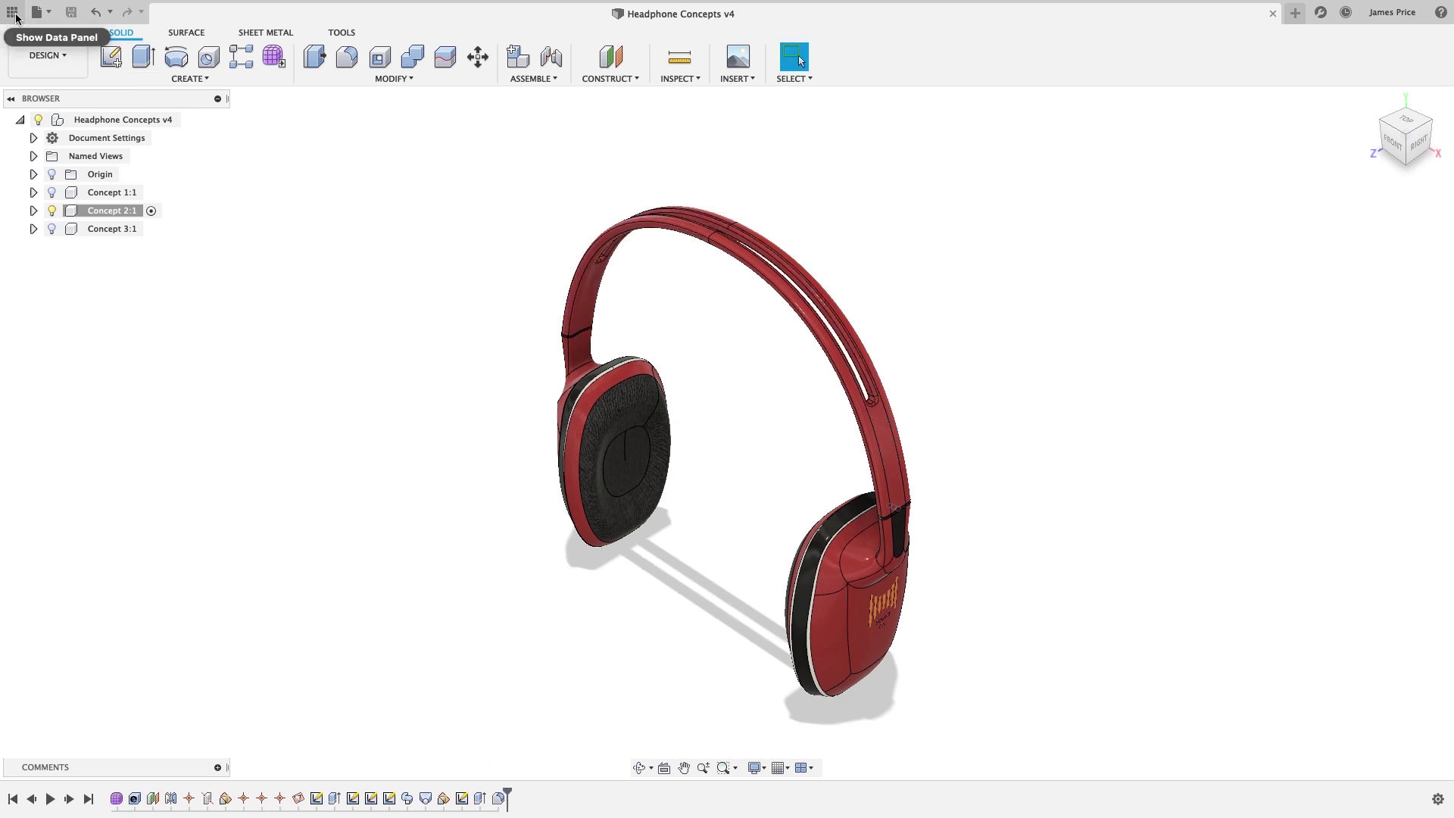
Upload the supplier file Conjunt_altaveu_50mm.x_t into the Headphones project.
{"action": "left_click", "coordinate": [12, 13]}
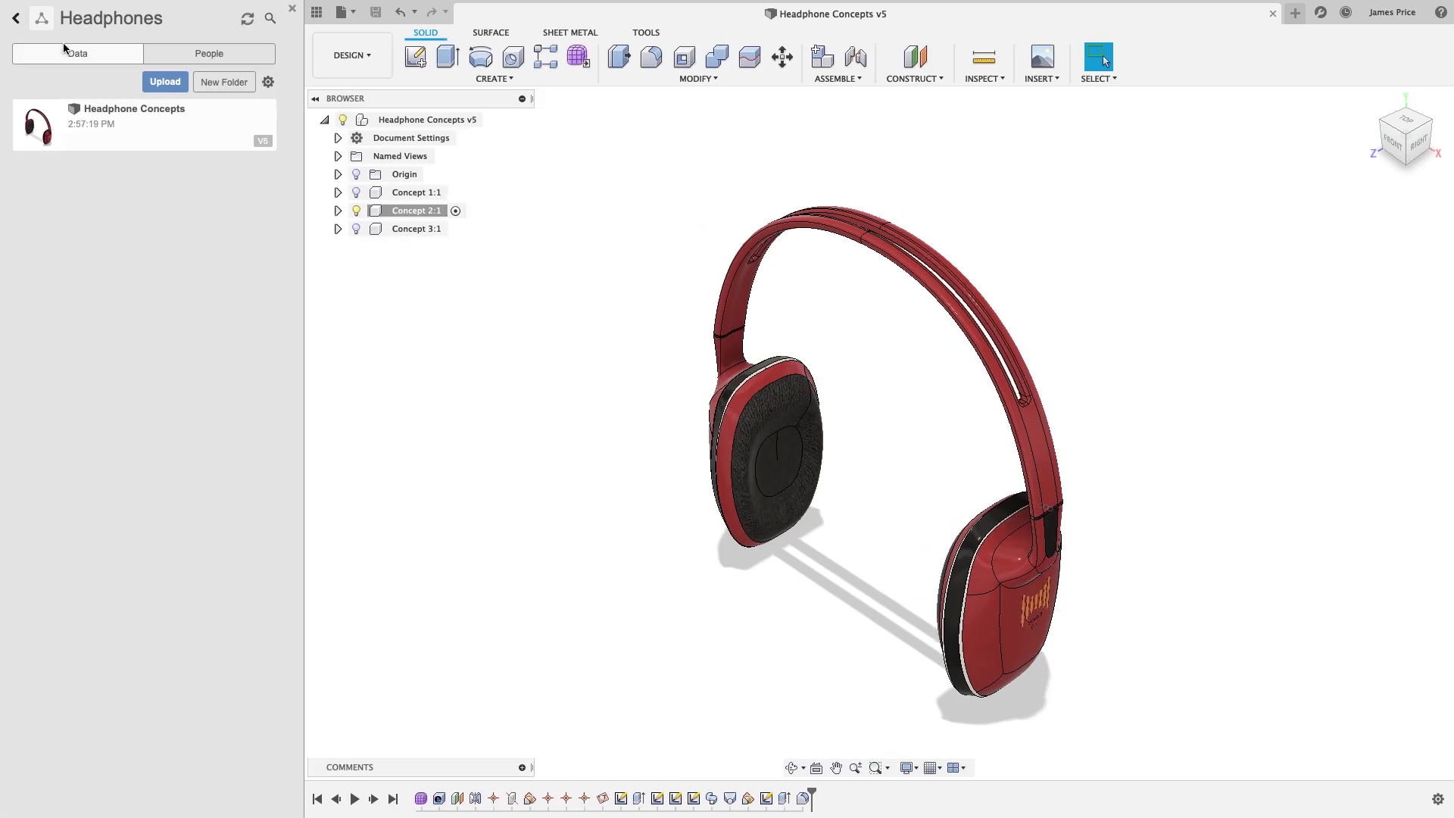
{"action": "left_click", "coordinate": [180, 82]}
{"action": "left_click", "coordinate": [500, 372]}
{"action": "left_click", "coordinate": [621, 159]}
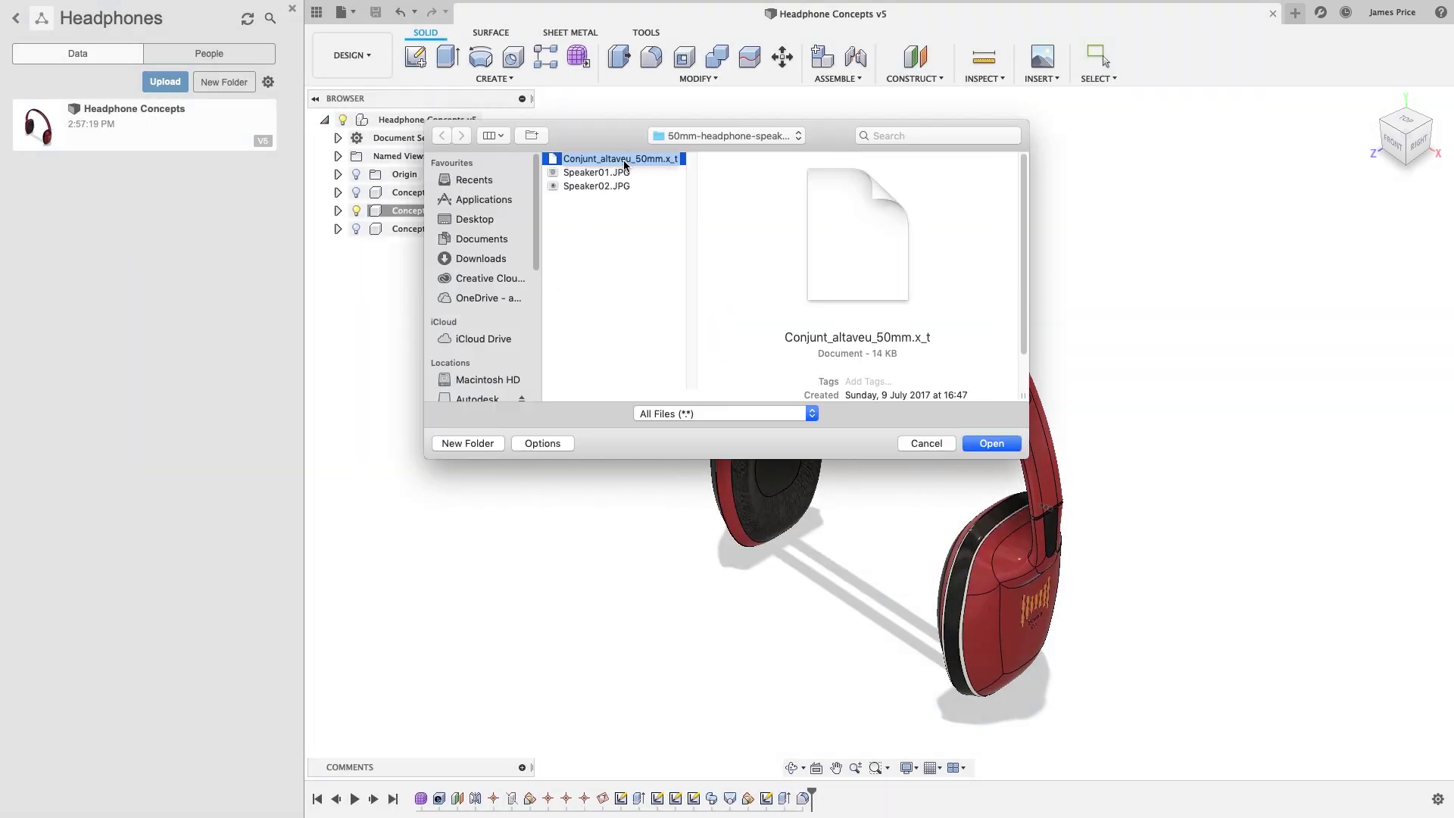
{"action": "double_click", "coordinate": [624, 164]}
{"action": "left_click", "coordinate": [961, 646]}
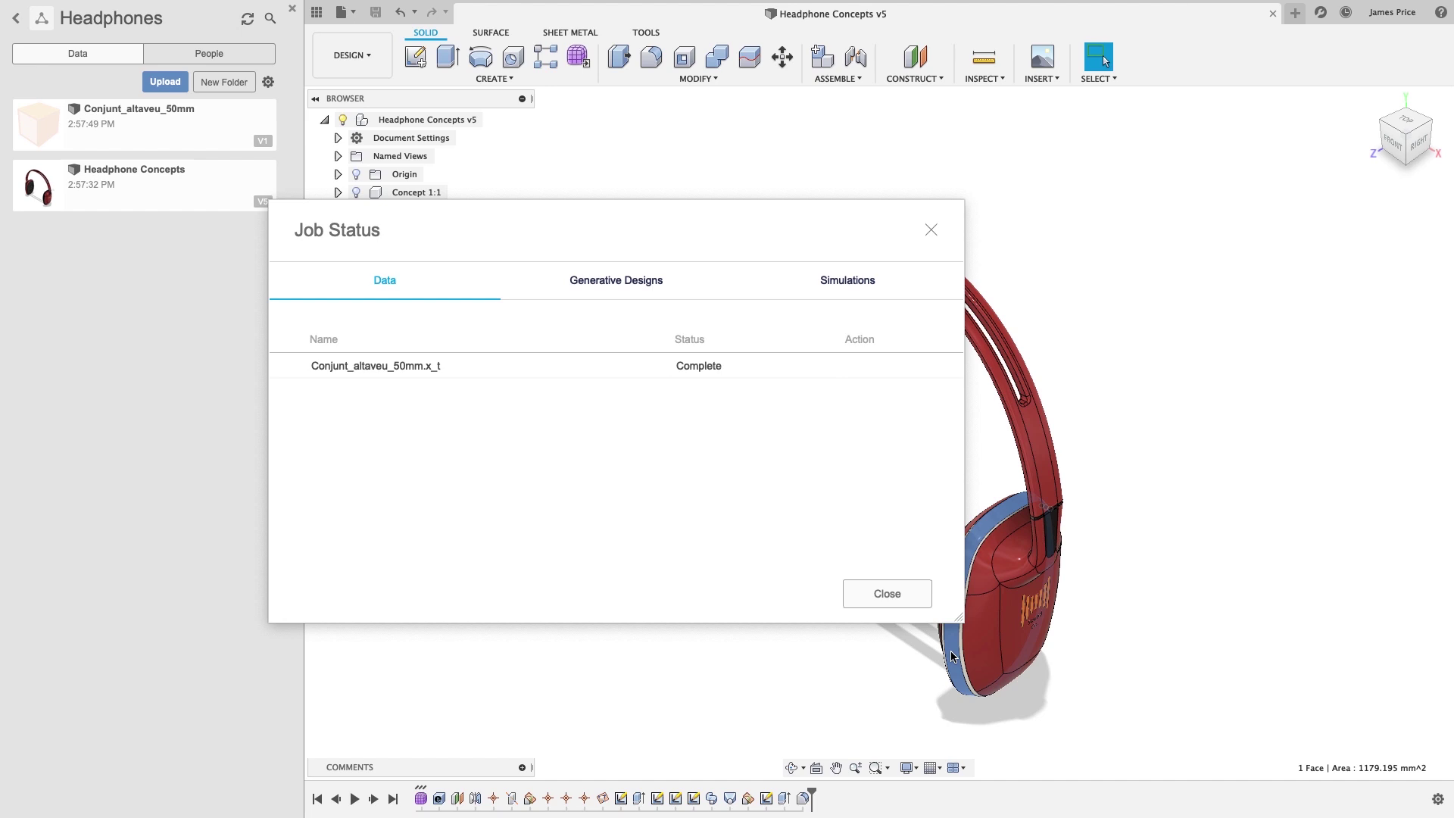
Insert Conjunt_altaveu_50mm into the current design and rotate it into position.
{"action": "left_click", "coordinate": [887, 593]}
{"action": "right_click", "coordinate": [159, 140]}
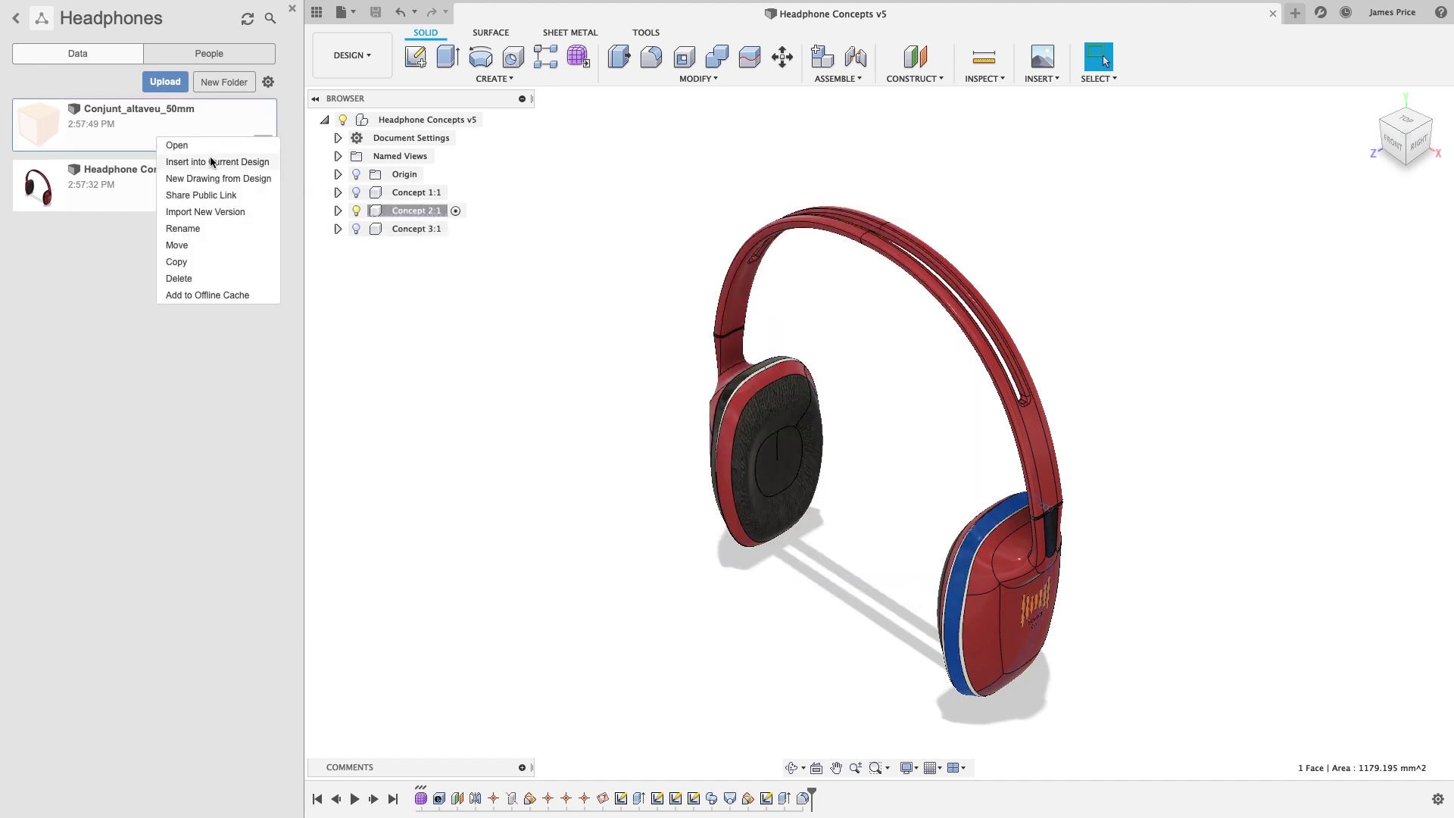
{"action": "left_click", "coordinate": [217, 161]}
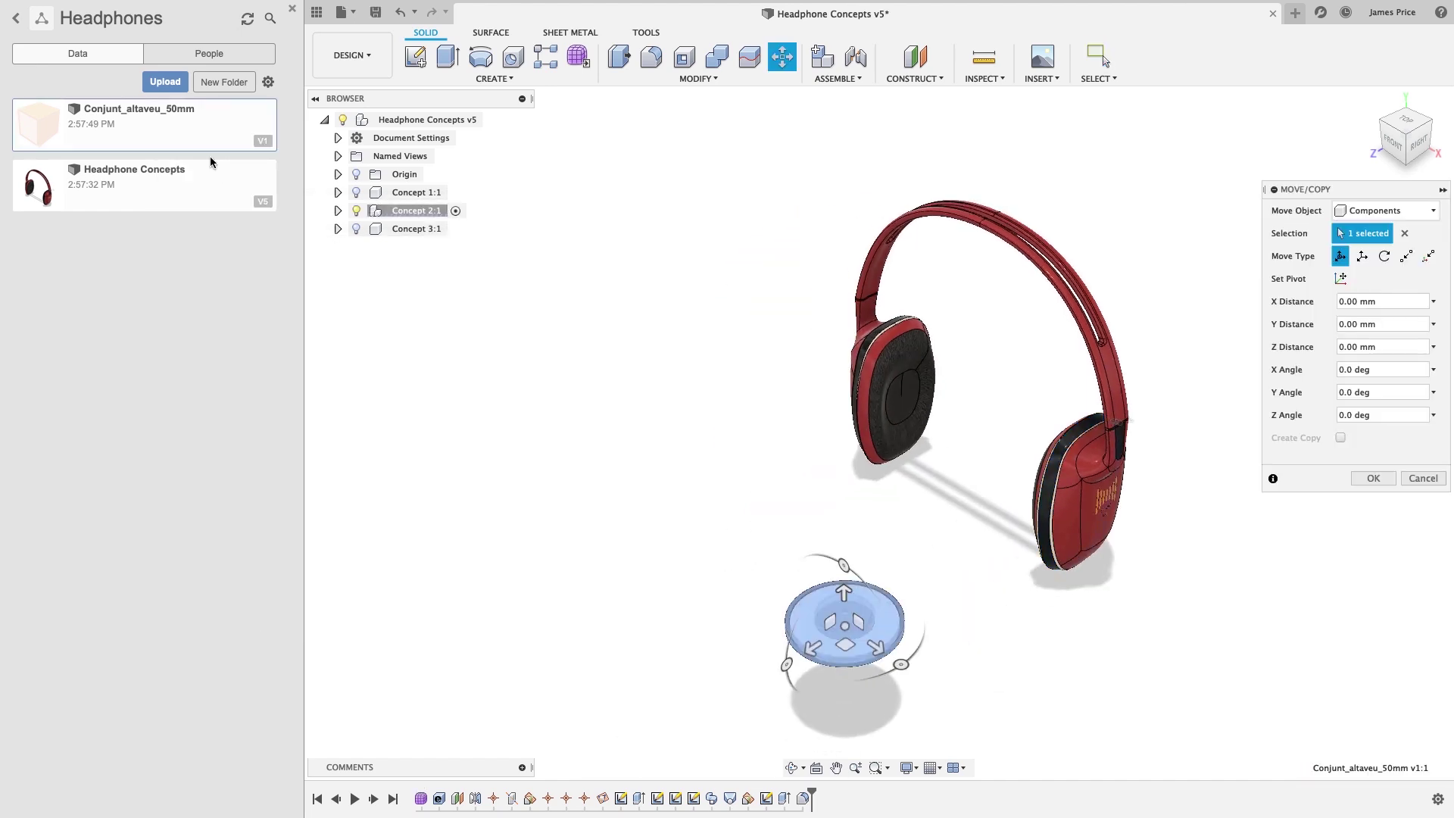
{"action": "left_click_drag", "start_coordinate": [837, 571], "coordinate": [828, 659]}
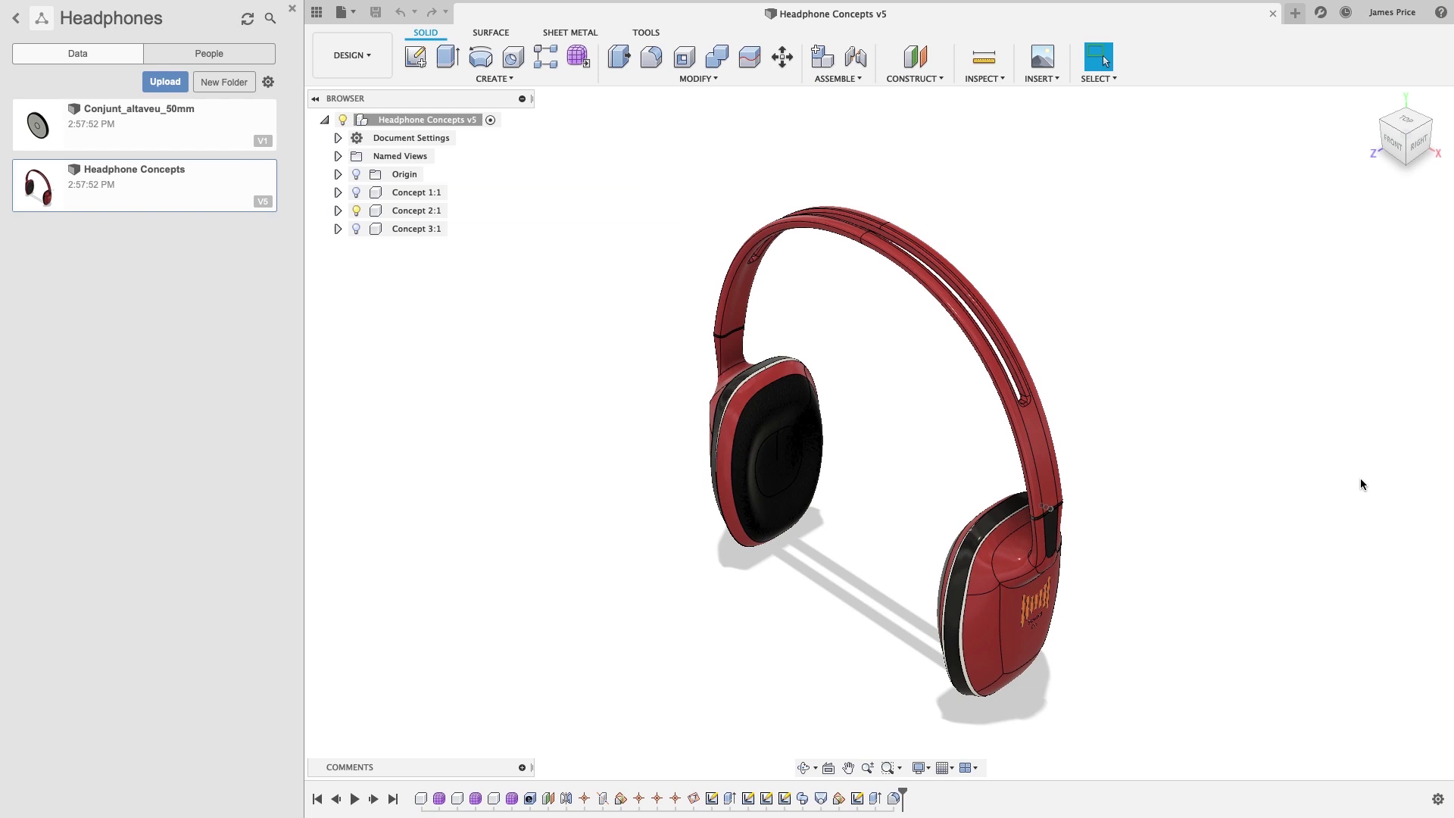
Create a folder named Production Documents in the project and open it.
{"action": "left_click", "coordinate": [249, 85]}
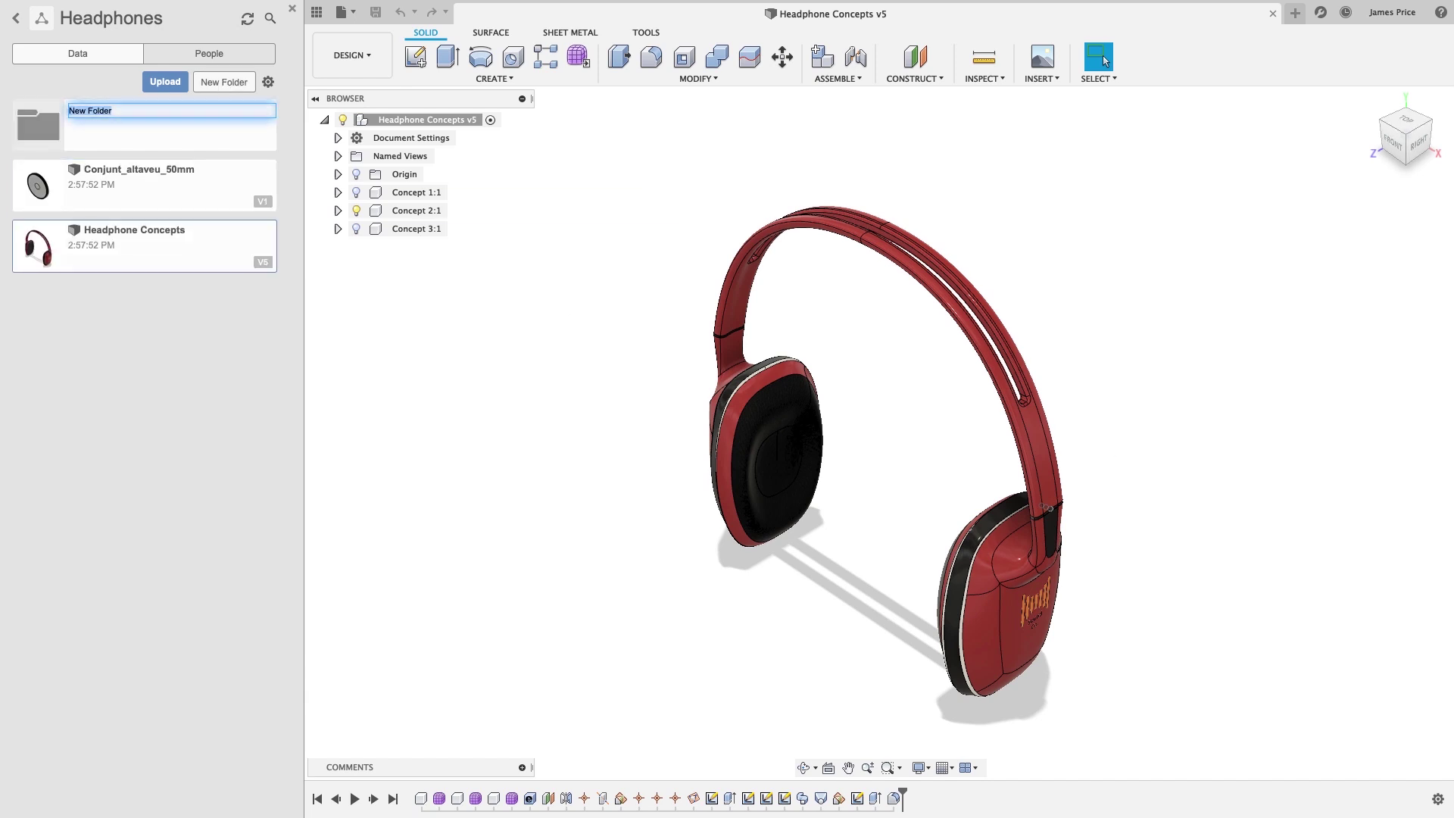
{"action": "type", "text": "Production Documents"}
{"action": "key", "text": "Return"}
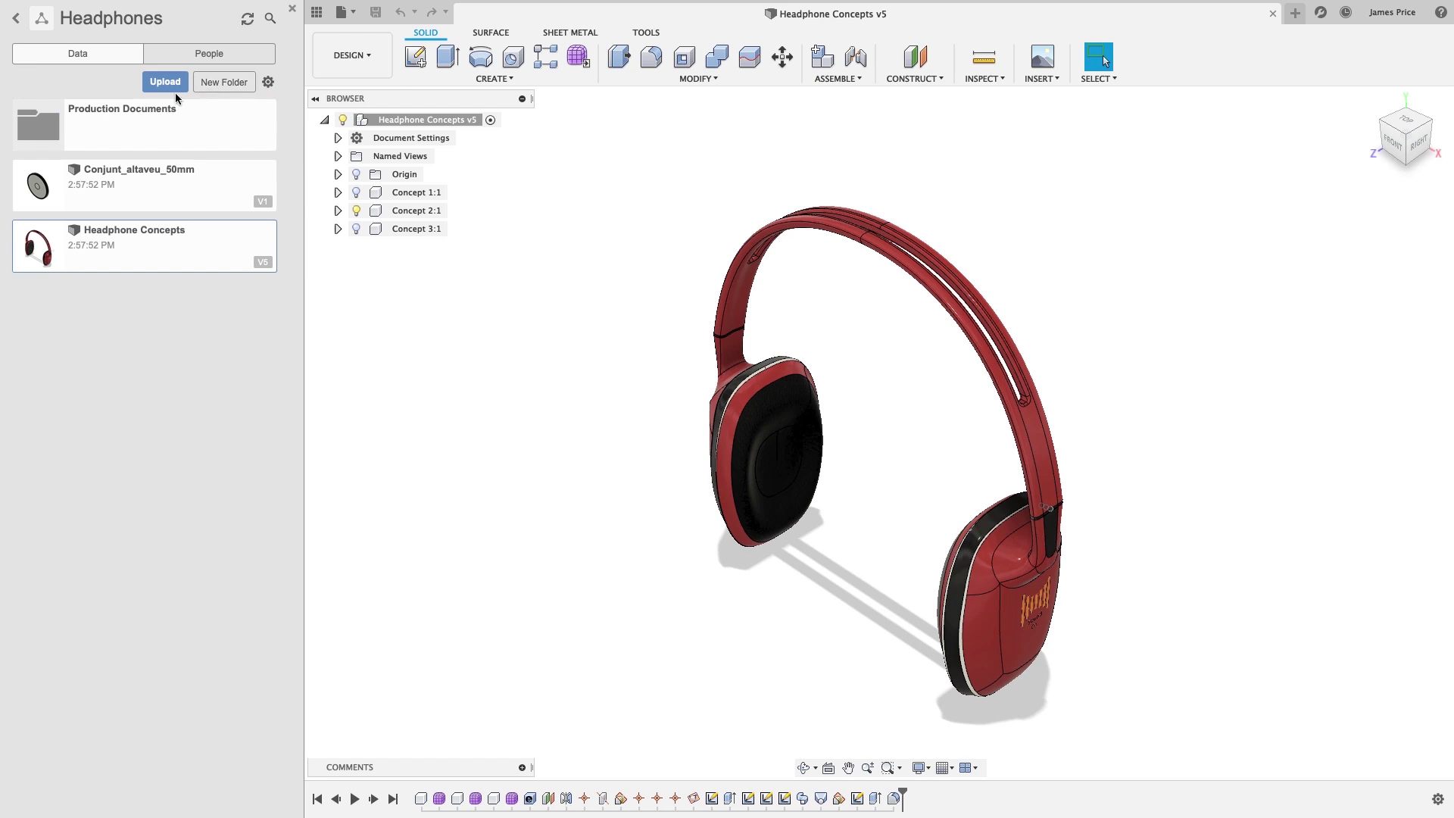
{"action": "left_click", "coordinate": [162, 115]}
Upload the assembly instructions, BOM spreadsheet and video assembly procedure into the folder.
{"action": "left_click", "coordinate": [157, 84]}
{"action": "left_click", "coordinate": [484, 372]}
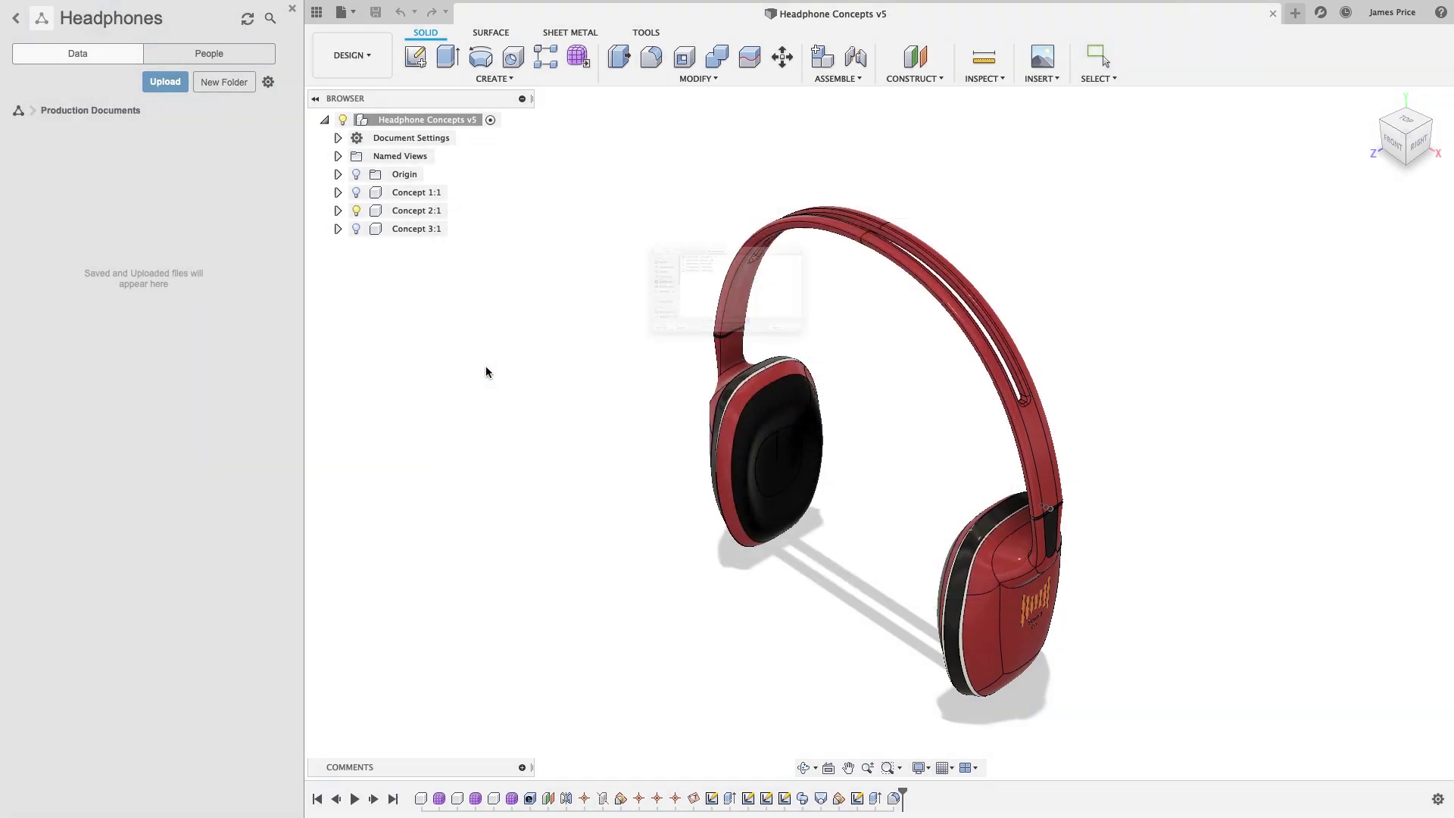
{"action": "left_click", "coordinate": [606, 186]}
{"action": "left_click", "coordinate": [605, 200], "text": "shift"}
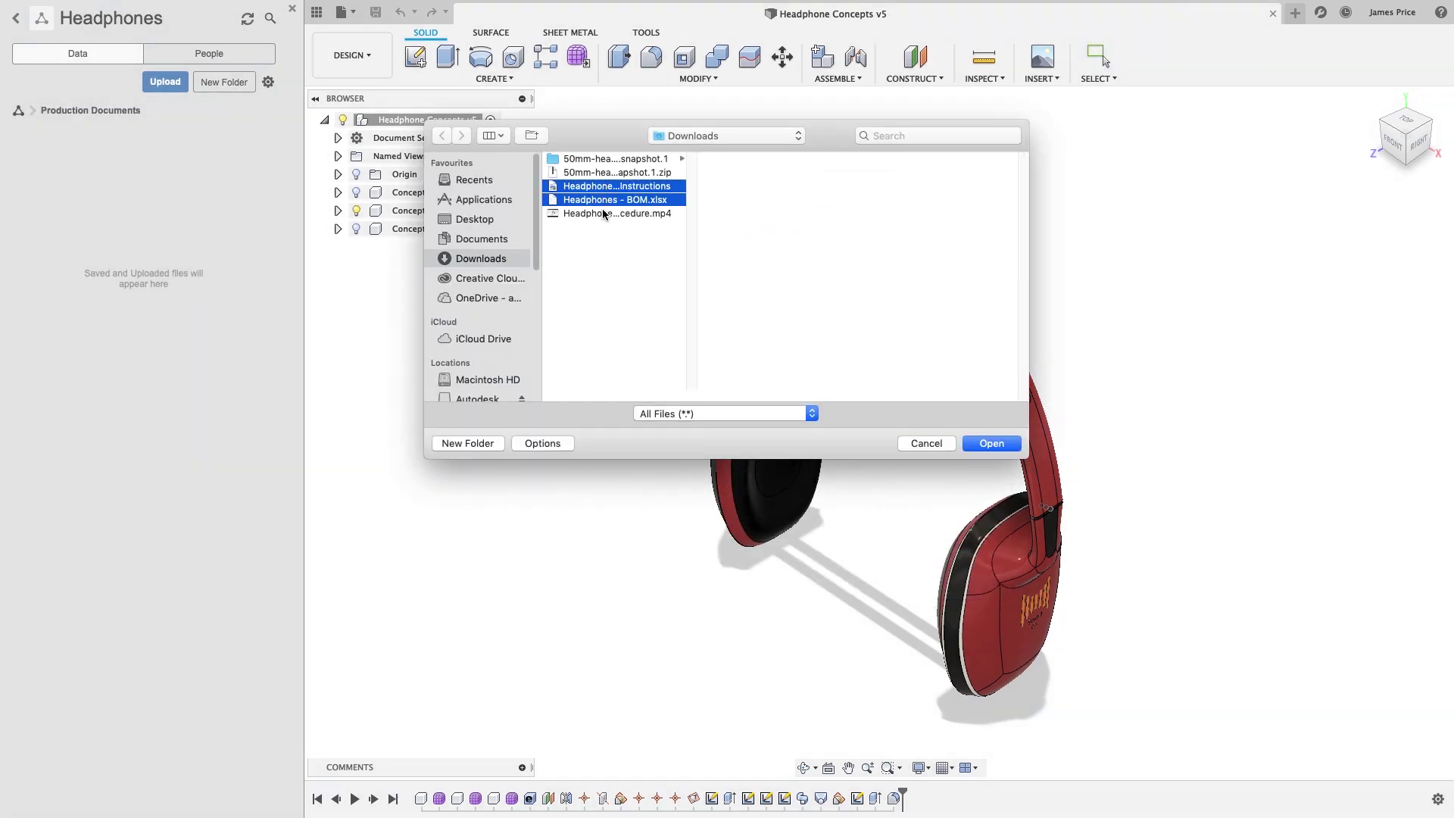
{"action": "left_click", "coordinate": [603, 212], "text": "shift"}
{"action": "left_click", "coordinate": [987, 447]}
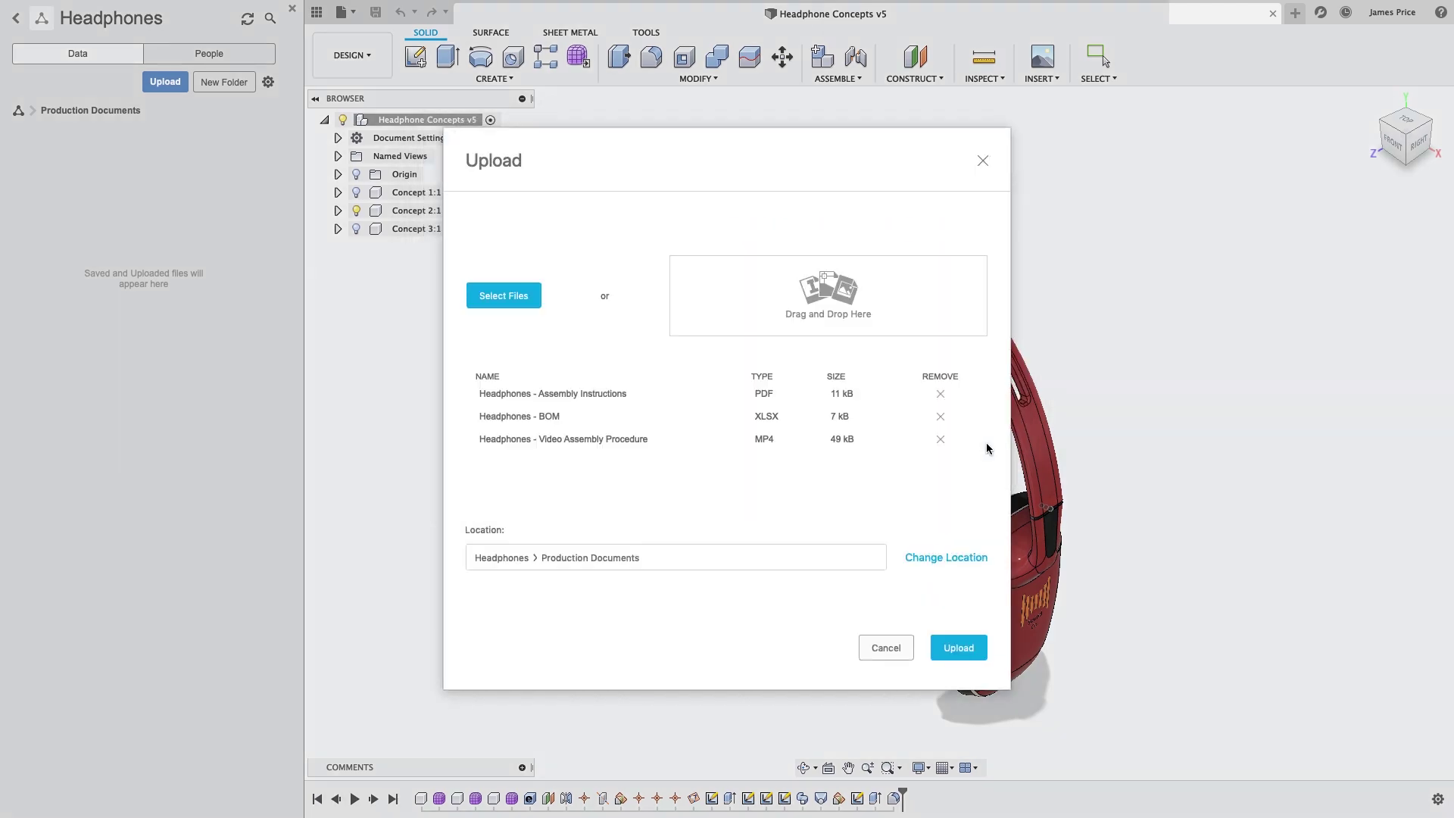
{"action": "left_click", "coordinate": [964, 648]}
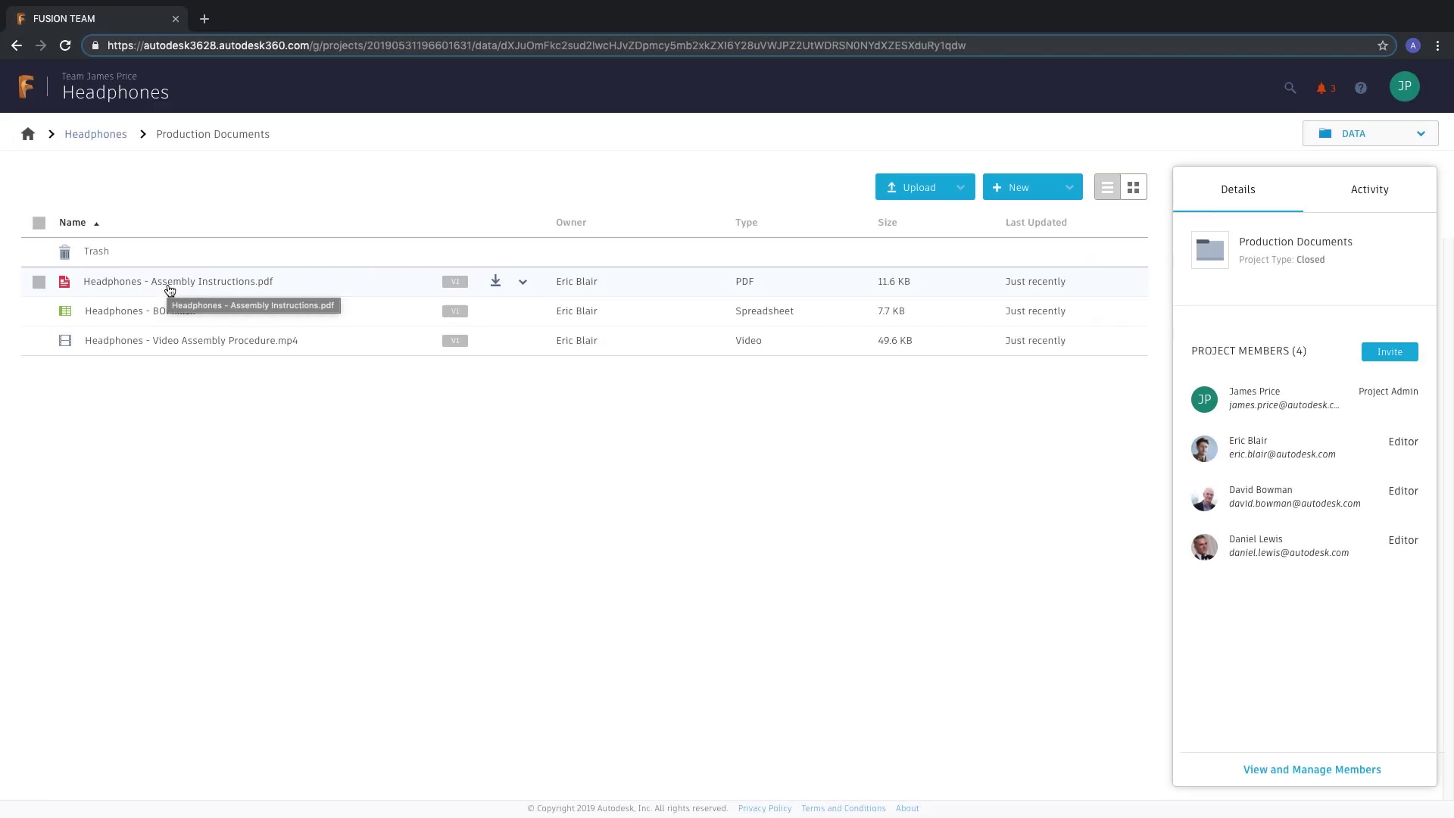
Invite one person by e-mail to the Headphones project with the Viewer role.
{"action": "left_click", "coordinate": [1389, 351]}
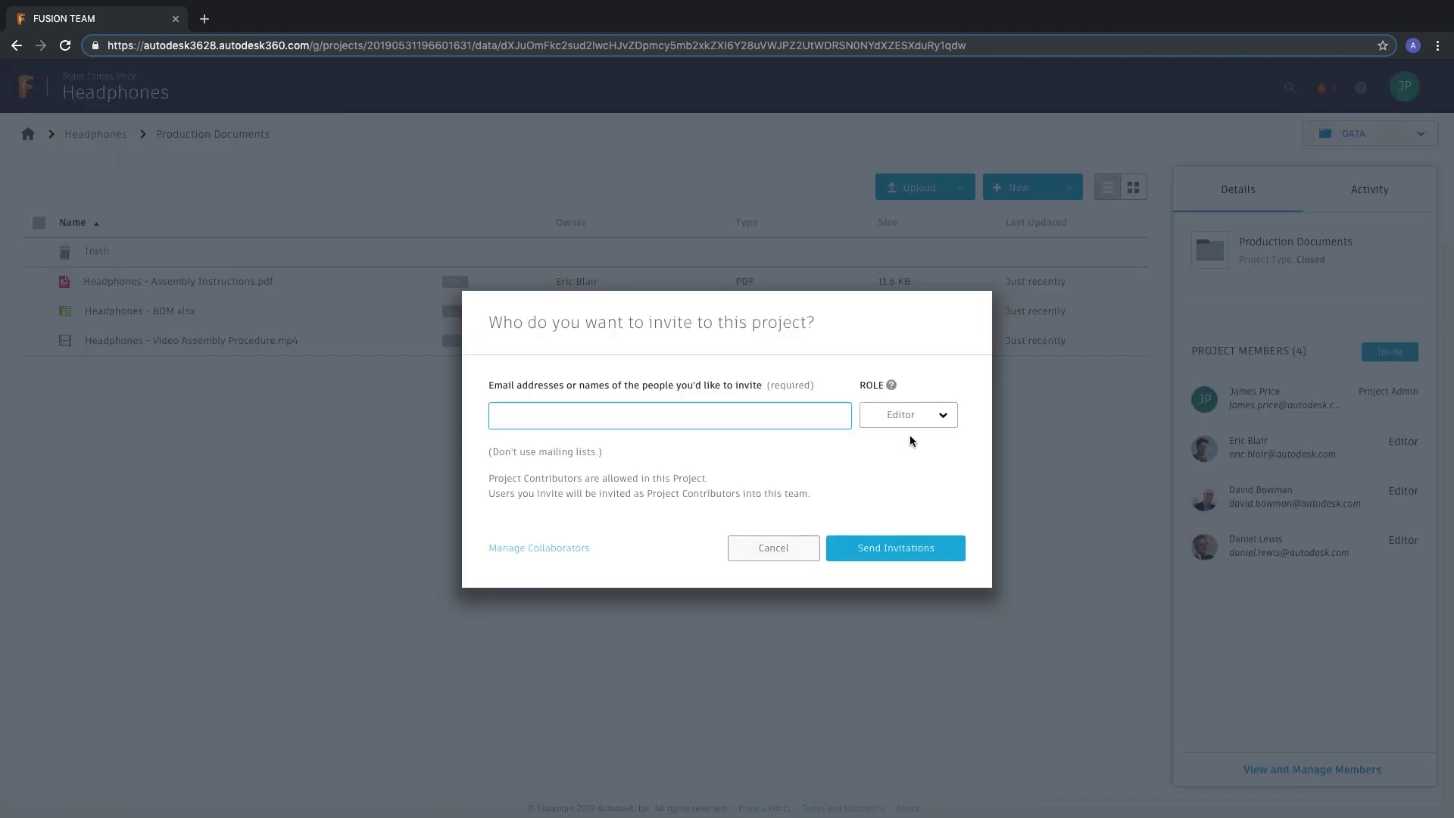
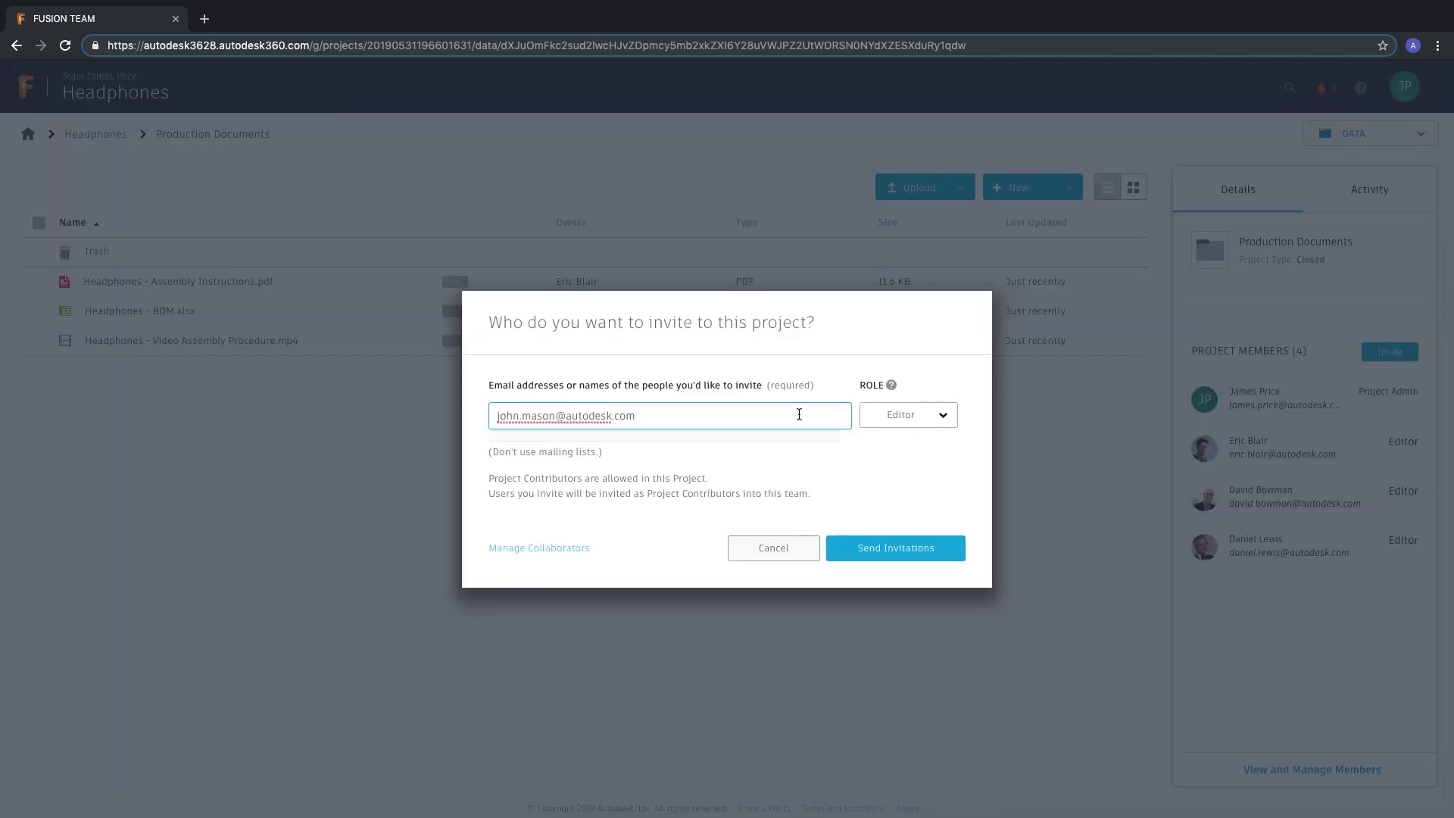
{"action": "left_click", "coordinate": [908, 414]}
{"action": "left_click", "coordinate": [912, 451]}
{"action": "left_click", "coordinate": [918, 547]}
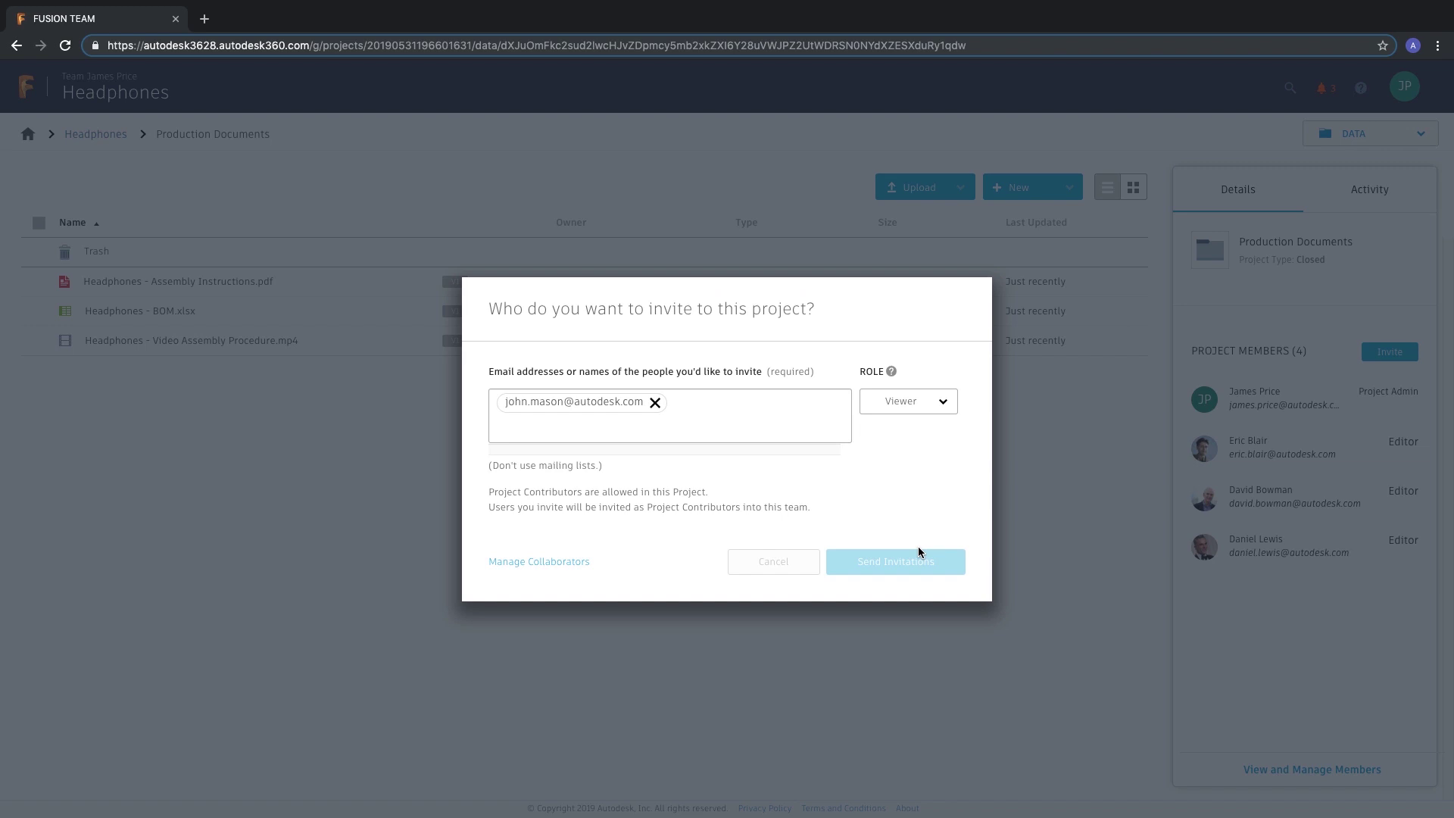